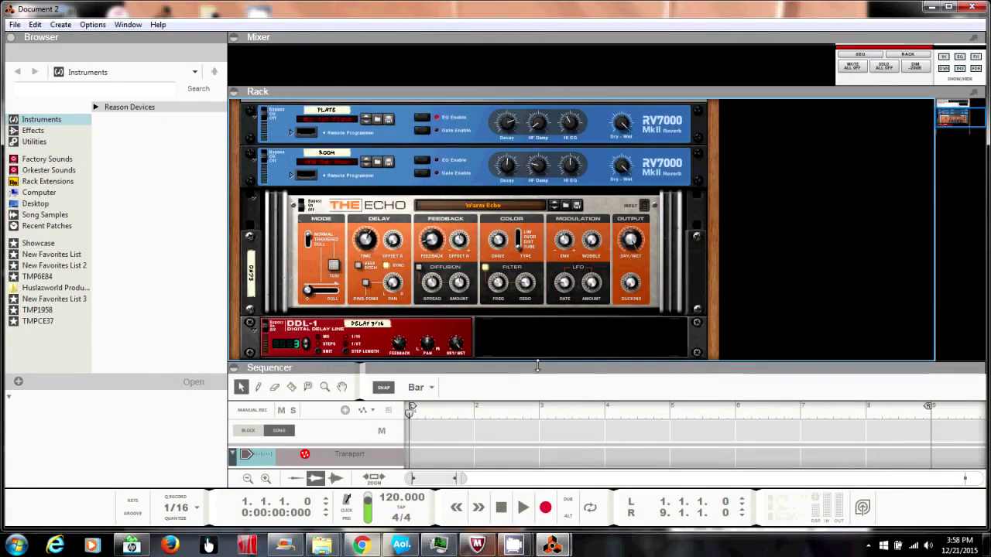
- Raise the Rack/Sequencer divider so the sequencer pane gets taller
{"action": "left_click_drag", "start_coordinate": [537, 342], "coordinate": [535, 292]}
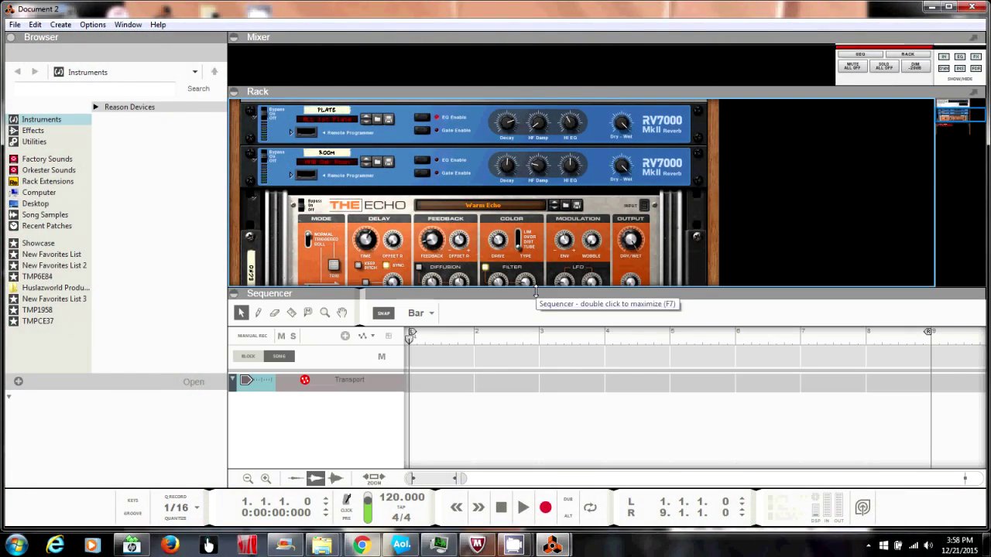
- Create Audio Track 1 from the sequencer track list's context menu
{"action": "right_click", "coordinate": [258, 409]}
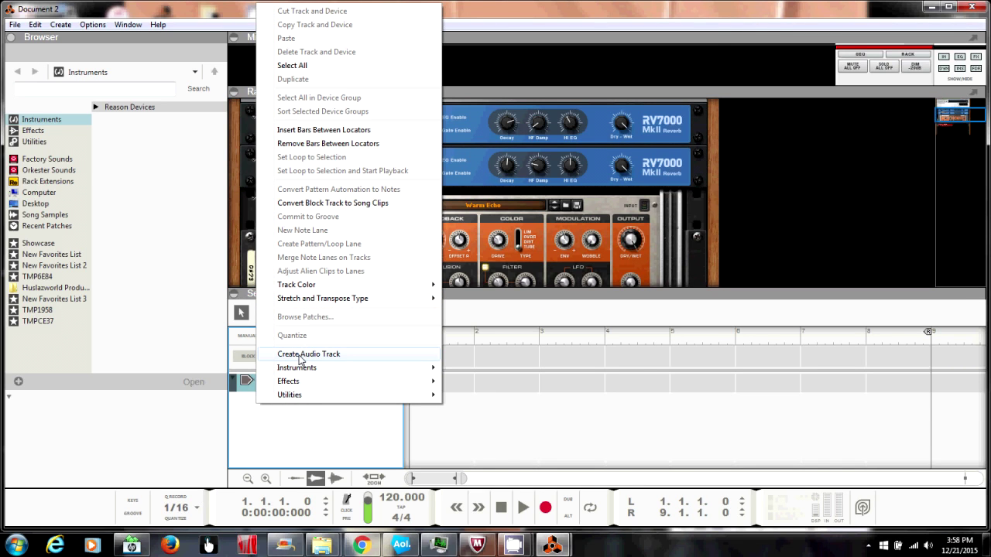
{"action": "left_click", "coordinate": [308, 354]}
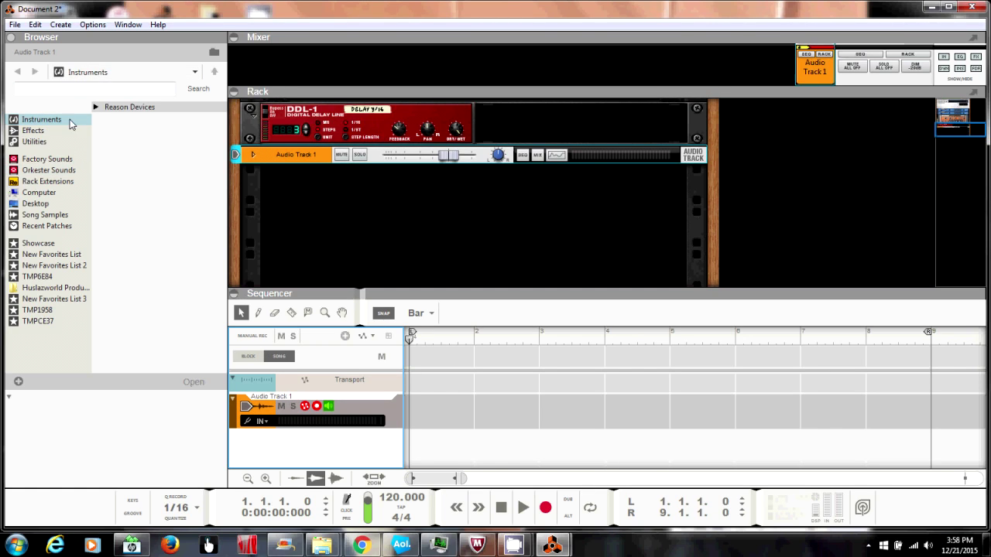
{"action": "left_click", "coordinate": [15, 25]}
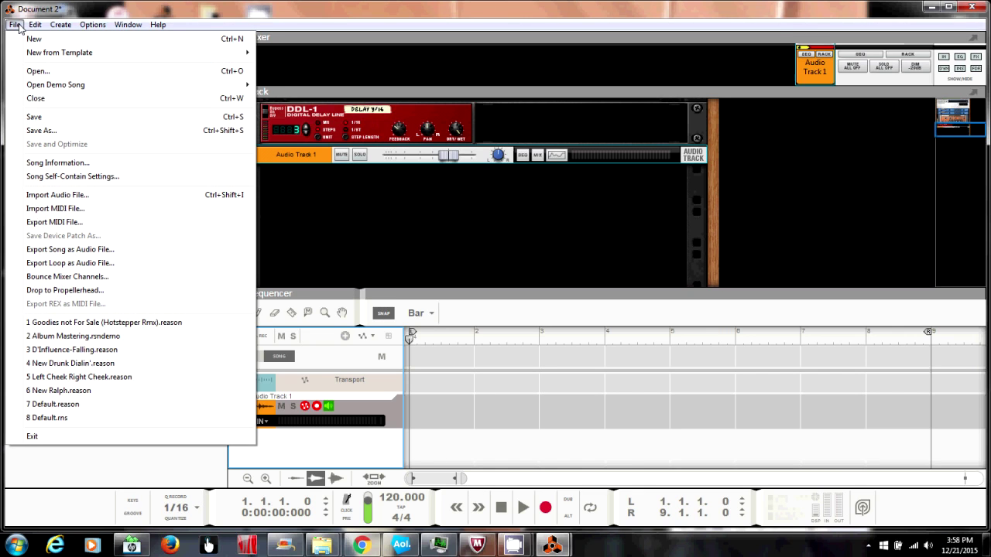
- Import Hot Stepper.wav onto Audio Track 1 at bar 1 and set the right locator to bar 11
{"action": "left_click", "coordinate": [65, 196]}
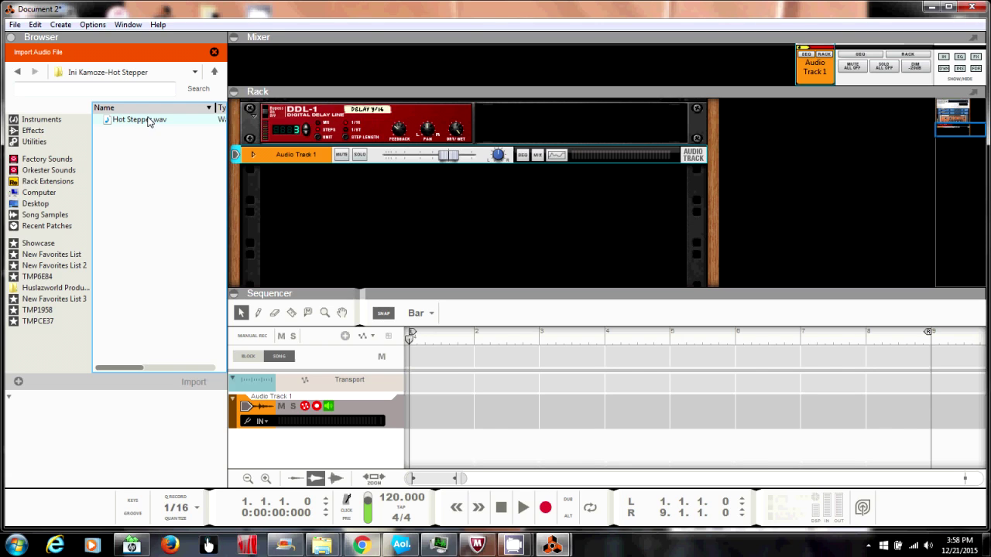
{"action": "left_click_drag", "start_coordinate": [149, 121], "coordinate": [424, 404]}
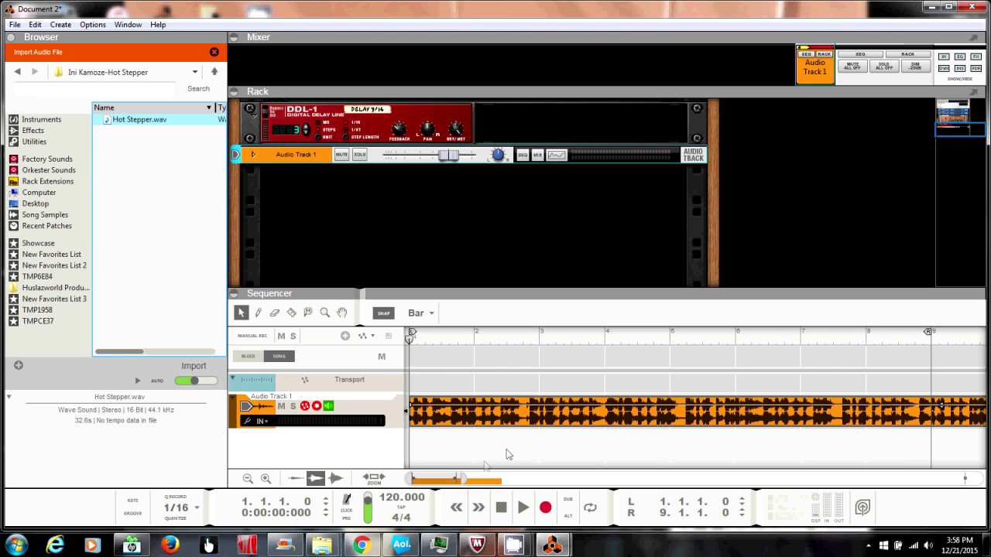
{"action": "left_click_drag", "start_coordinate": [467, 478], "coordinate": [503, 475]}
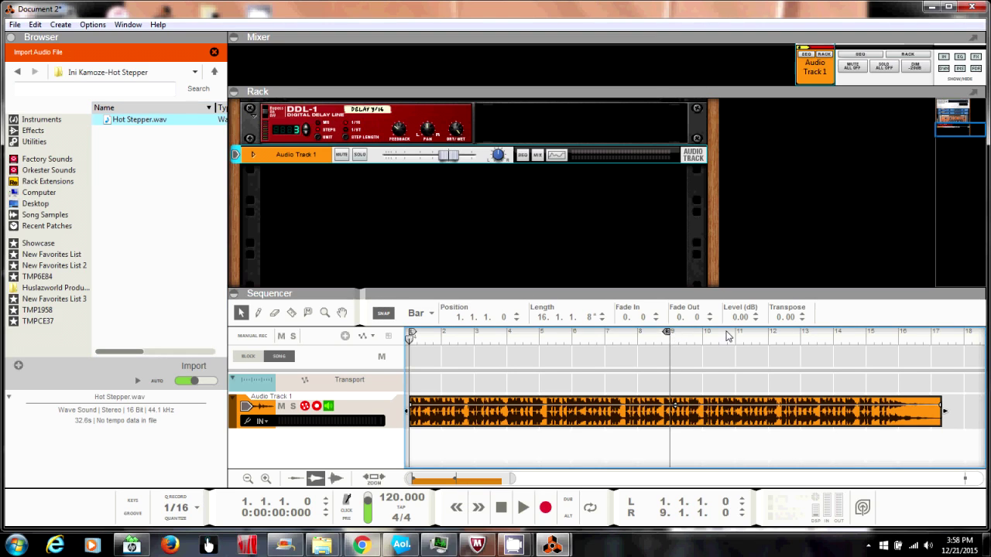
{"action": "left_click_drag", "start_coordinate": [671, 335], "coordinate": [734, 333]}
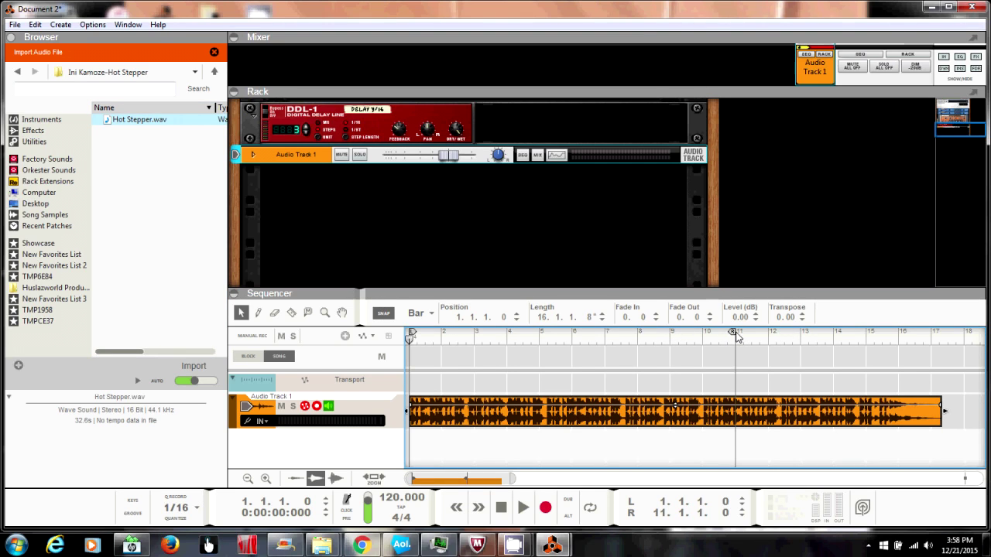
- Move the right locator to bar 13 and audition the clip from bars 7, 5 and 6
{"action": "left_click_drag", "start_coordinate": [733, 333], "coordinate": [799, 332]}
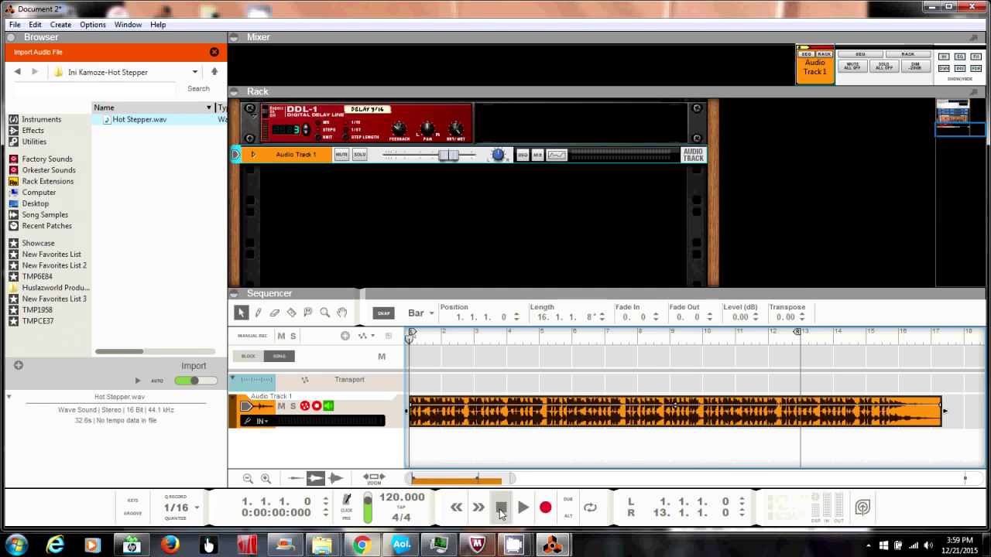
{"action": "left_click", "coordinate": [522, 507]}
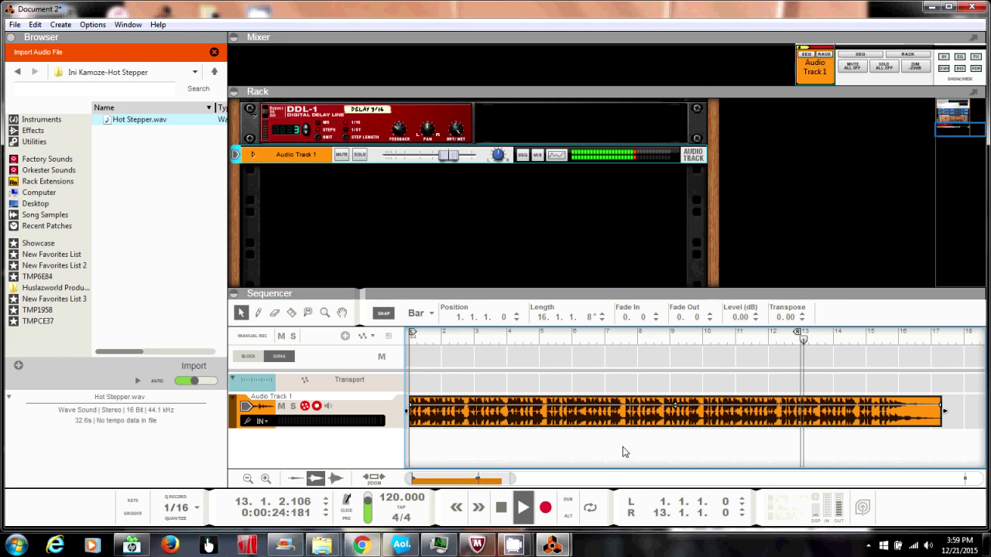
{"action": "left_click", "coordinate": [624, 452]}
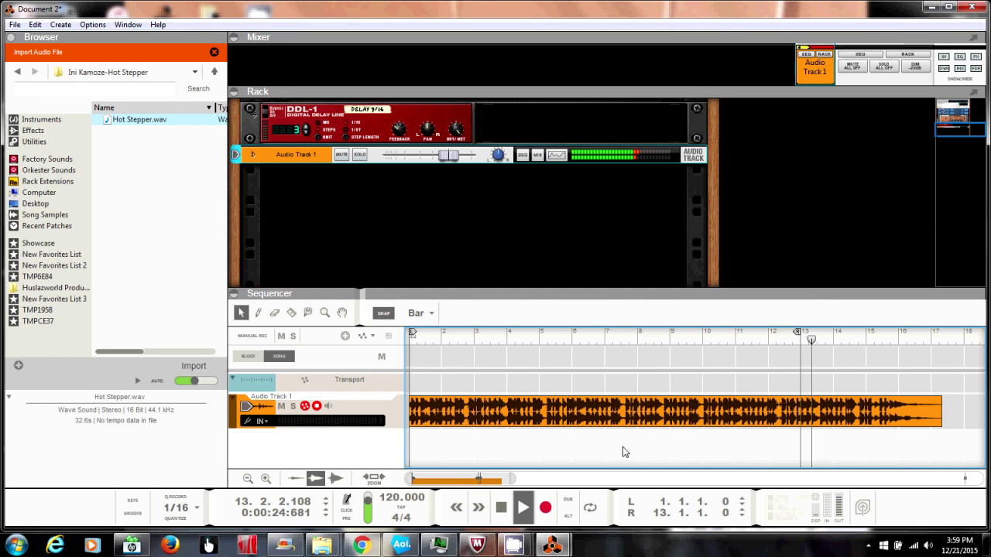
{"action": "left_click", "coordinate": [604, 335]}
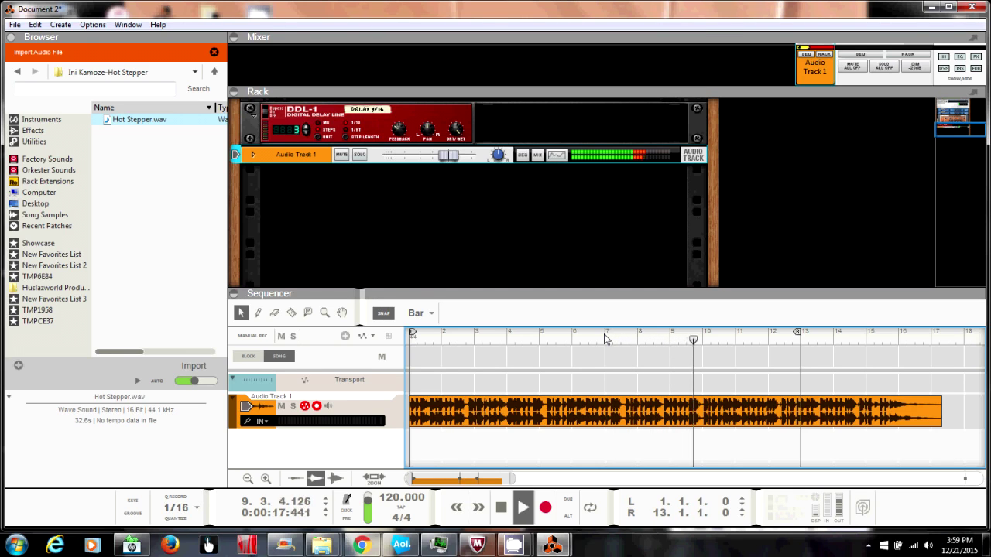
{"action": "left_click", "coordinate": [541, 341]}
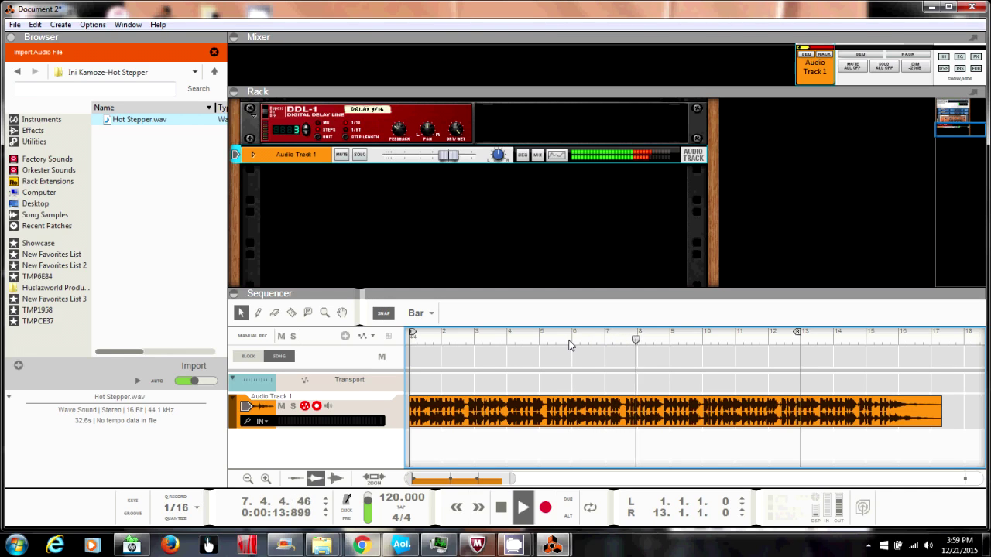
{"action": "left_click", "coordinate": [569, 341]}
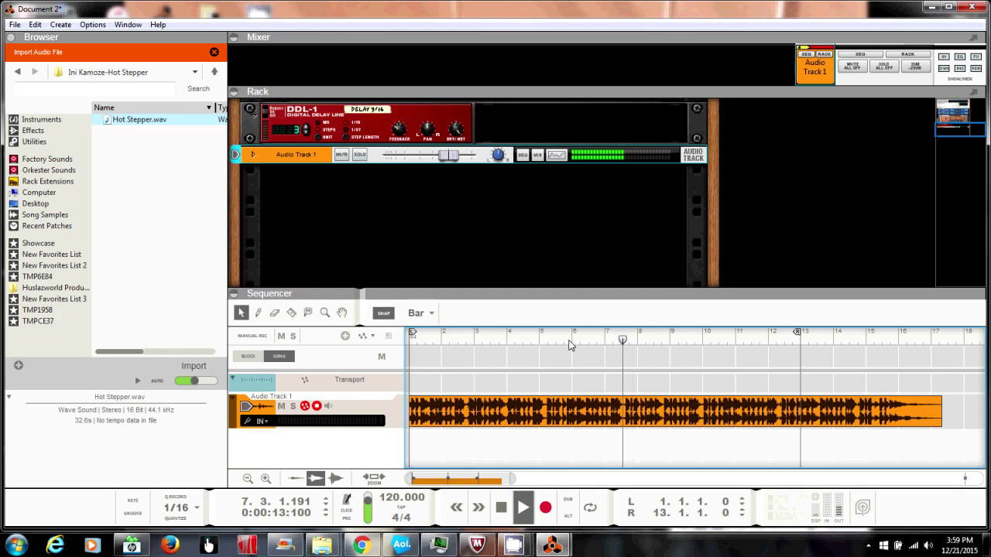
{"action": "left_click", "coordinate": [569, 341]}
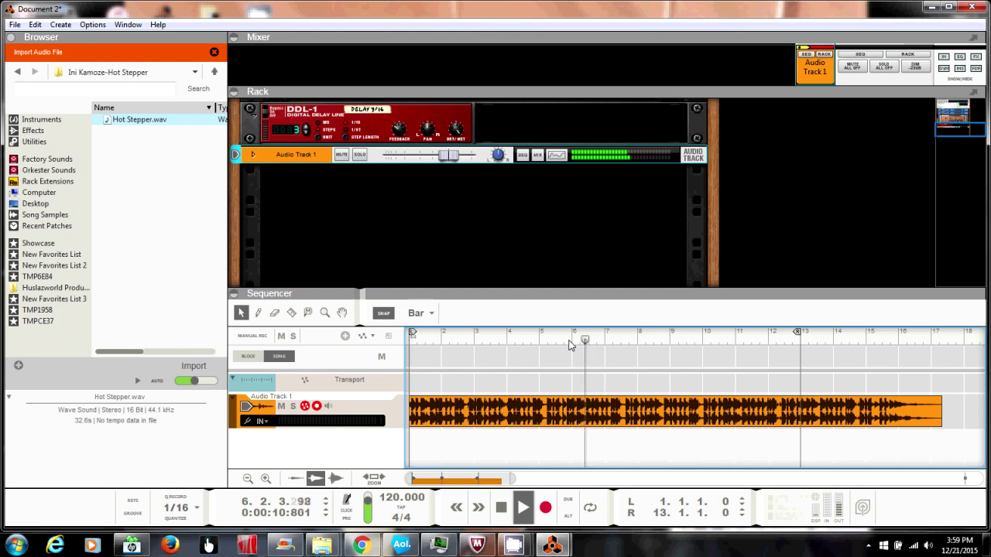
{"action": "key", "text": "space"}
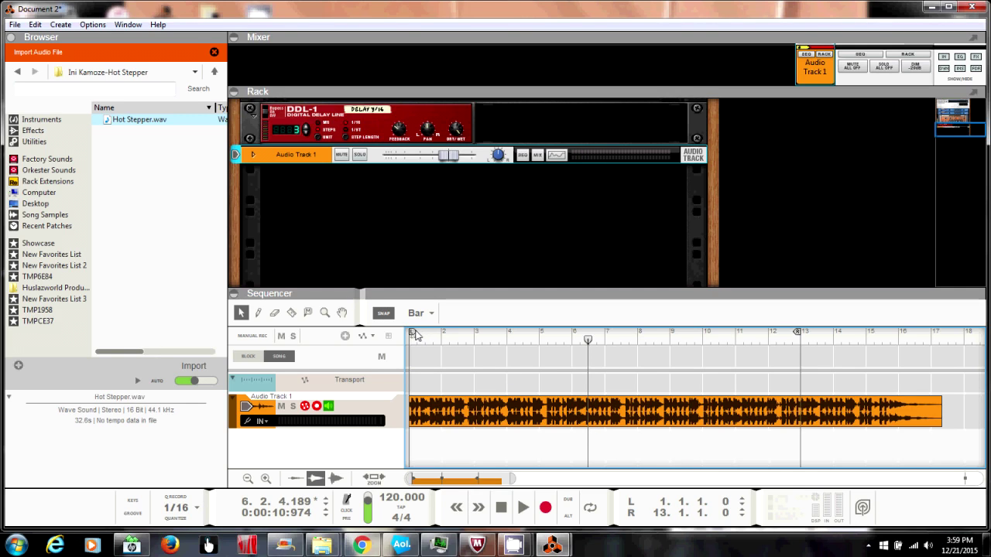
- Move the left locator past bars 3 and 5 to bar 6
{"action": "left_click_drag", "start_coordinate": [412, 334], "coordinate": [503, 346]}
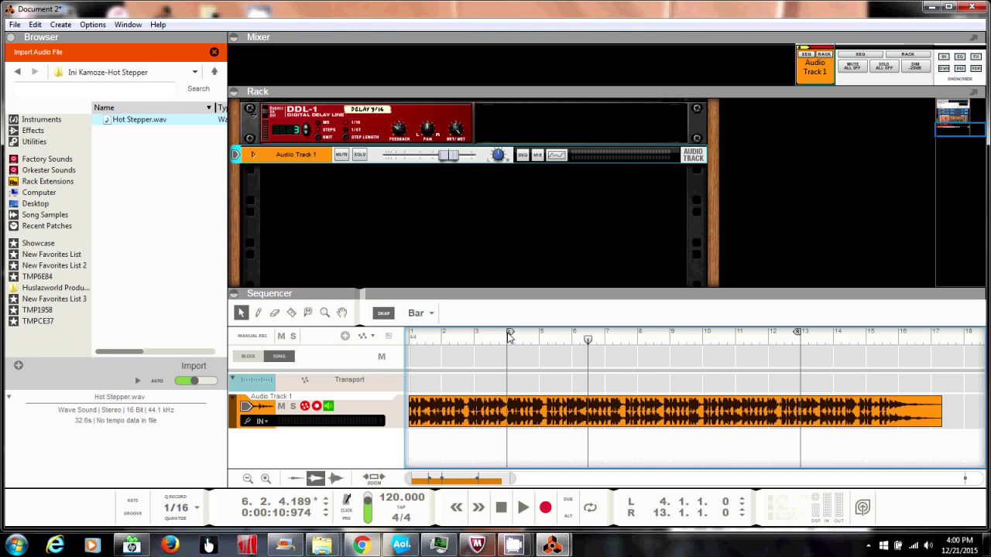
{"action": "left_click_drag", "start_coordinate": [522, 338], "coordinate": [533, 337]}
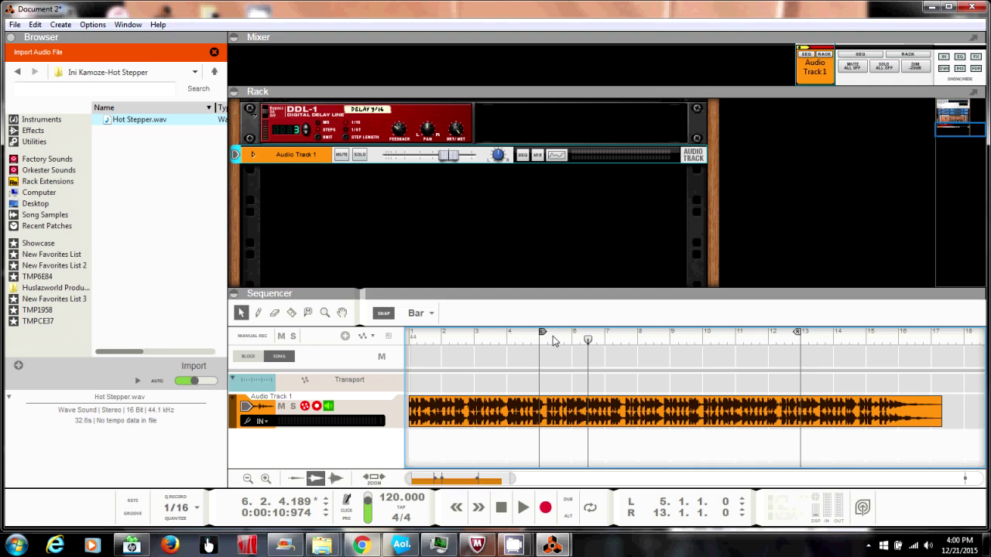
{"action": "left_click_drag", "start_coordinate": [546, 336], "coordinate": [576, 336]}
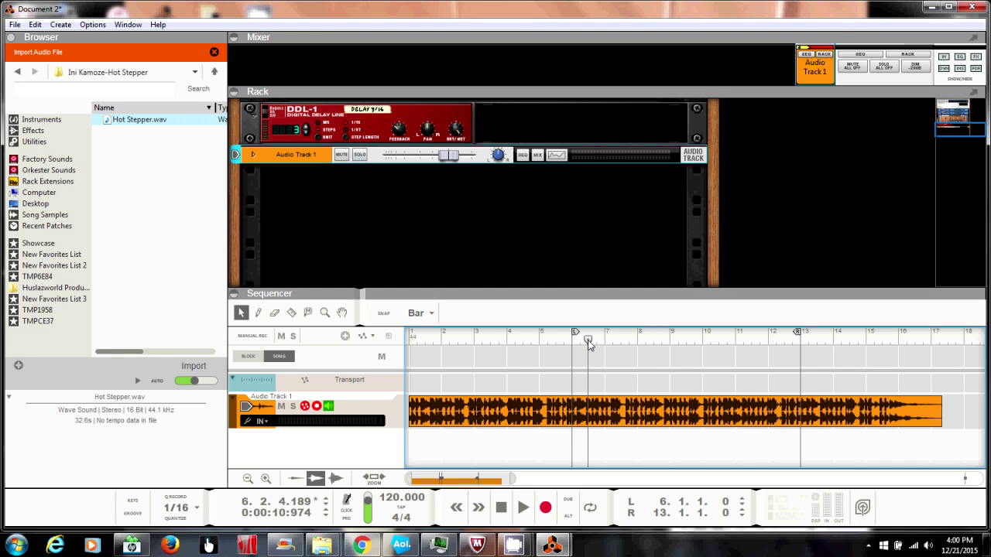
- Audition from bar 6, nudge L to 6.1.2.223 and pull R back to 10.4.4.146
{"action": "left_click_drag", "start_coordinate": [588, 340], "coordinate": [573, 345]}
{"action": "key", "text": "space"}
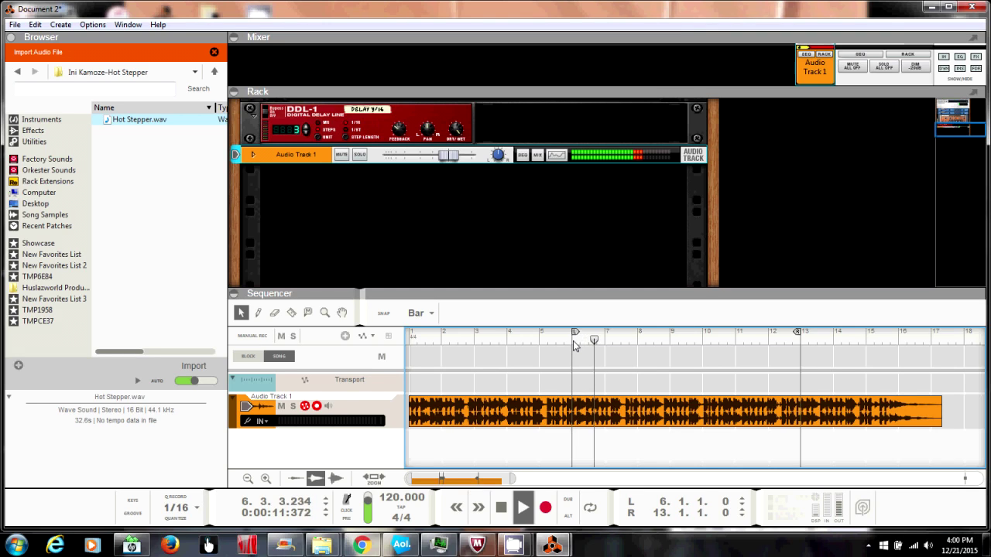
{"action": "left_click_drag", "start_coordinate": [576, 338], "coordinate": [581, 338]}
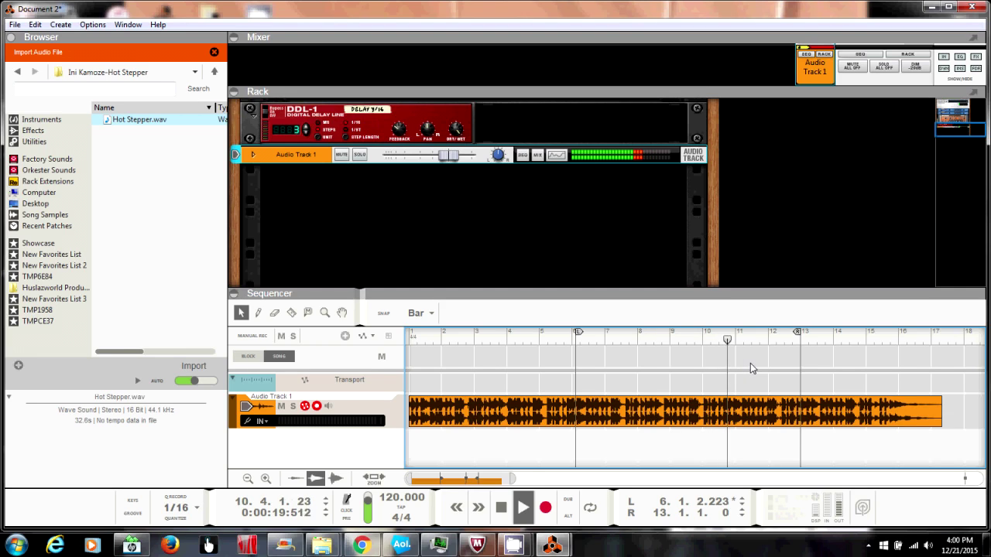
{"action": "key", "text": "space"}
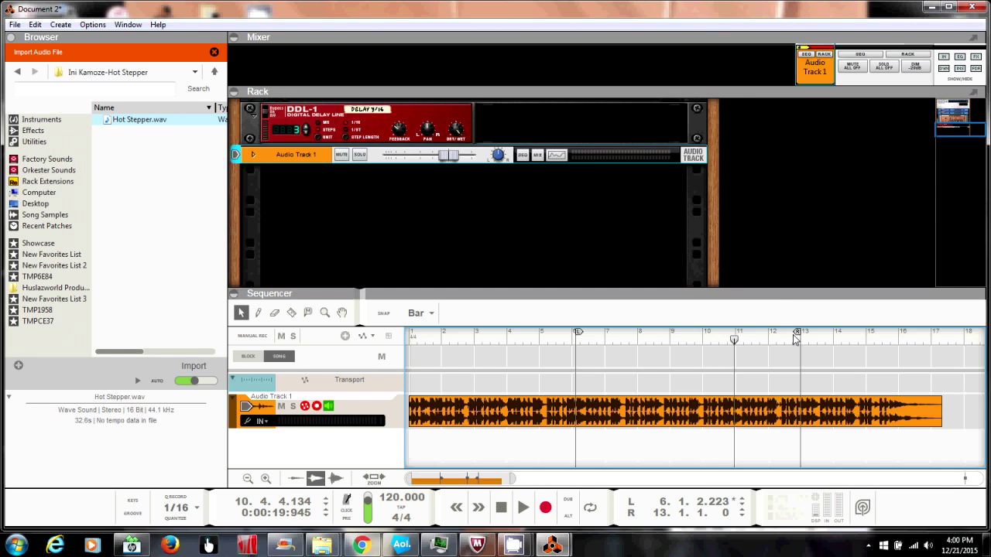
{"action": "left_click_drag", "start_coordinate": [798, 333], "coordinate": [729, 350]}
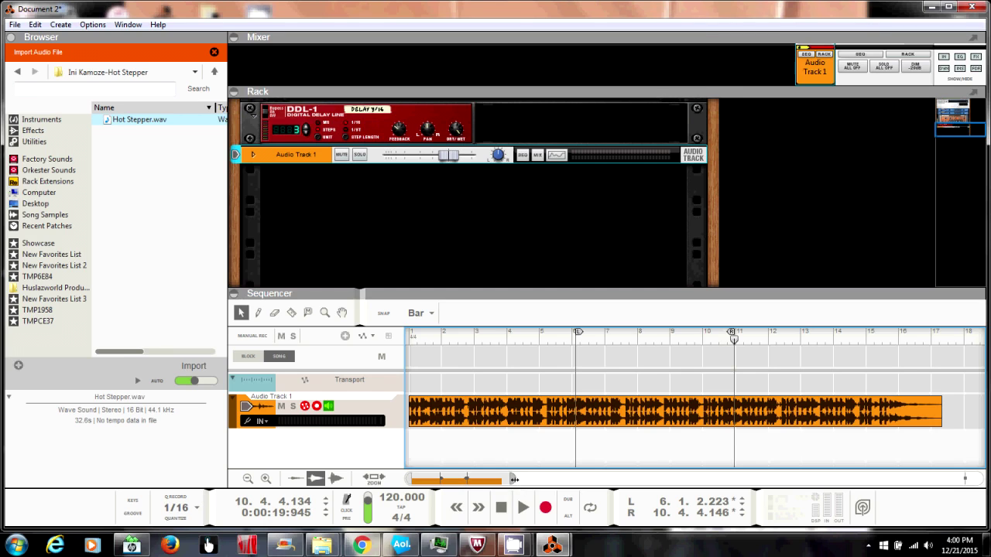
- Zoom the timeline to show bars 1–18 and turn on Loop
{"action": "left_click_drag", "start_coordinate": [519, 480], "coordinate": [531, 480]}
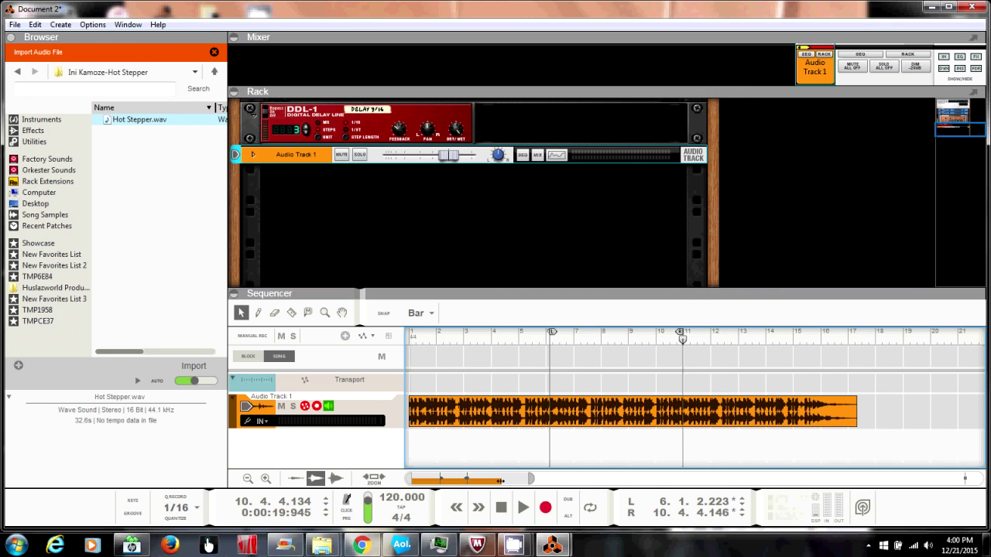
{"action": "left_click_drag", "start_coordinate": [500, 481], "coordinate": [500, 480]}
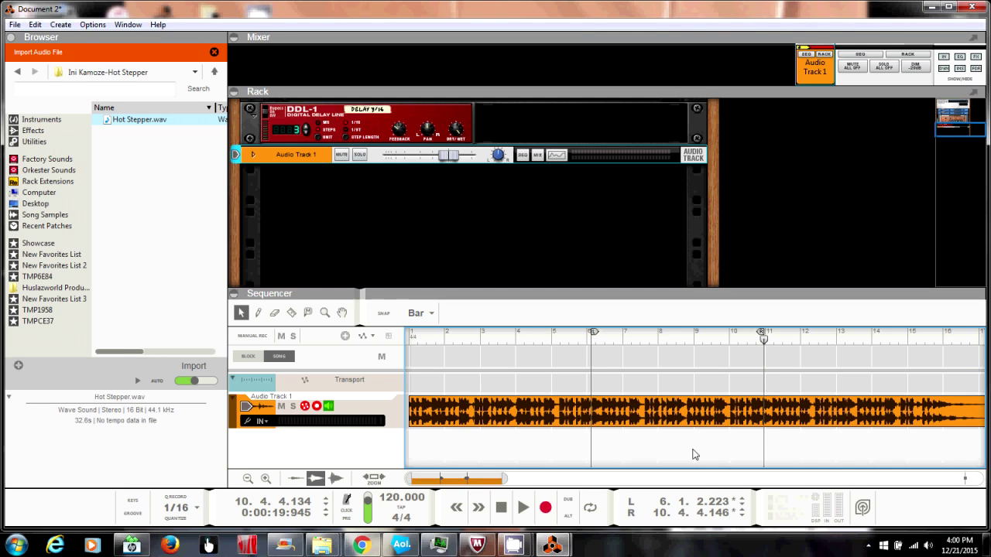
{"action": "left_click_drag", "start_coordinate": [505, 477], "coordinate": [513, 478]}
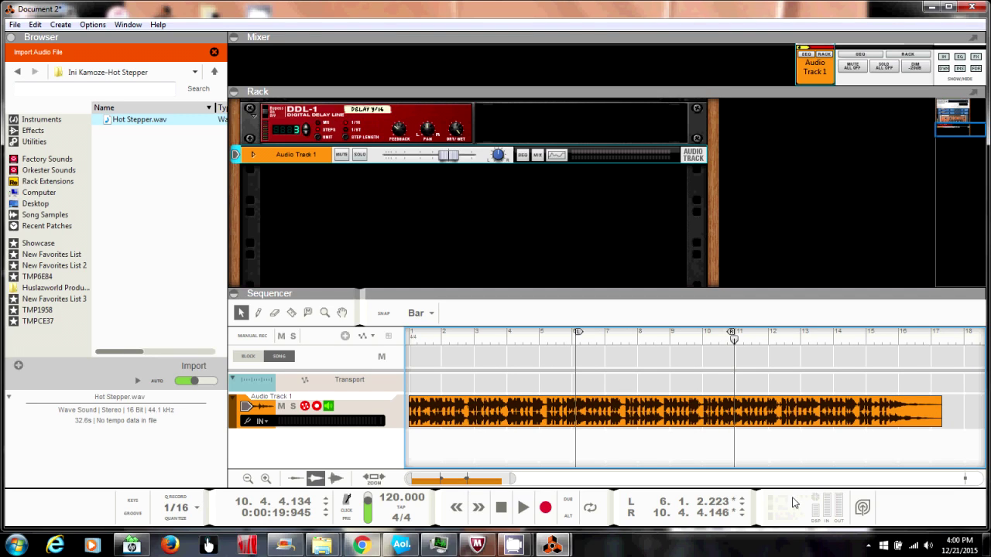
{"action": "left_click", "coordinate": [595, 511]}
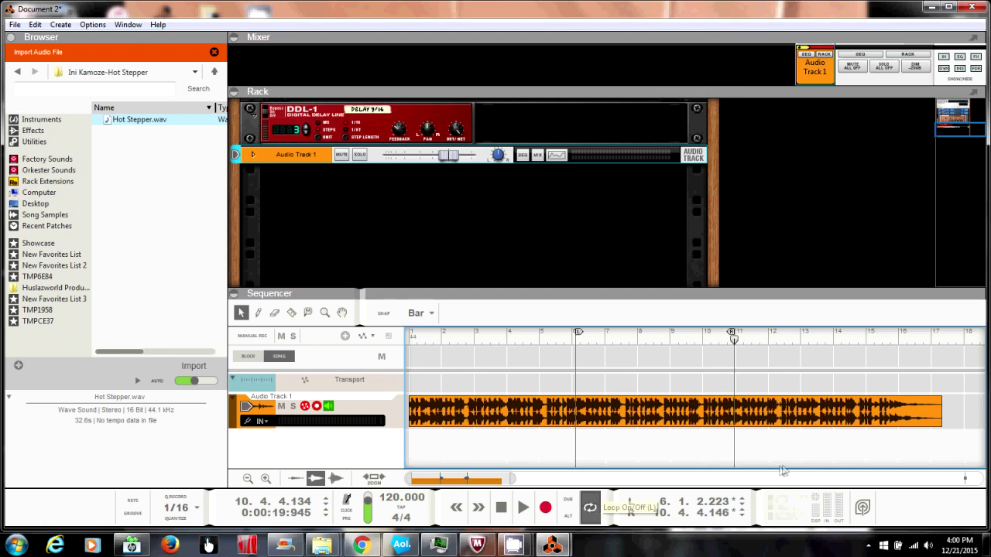
- Disable stretch on the Hot Stepper clip
{"action": "left_click", "coordinate": [932, 404]}
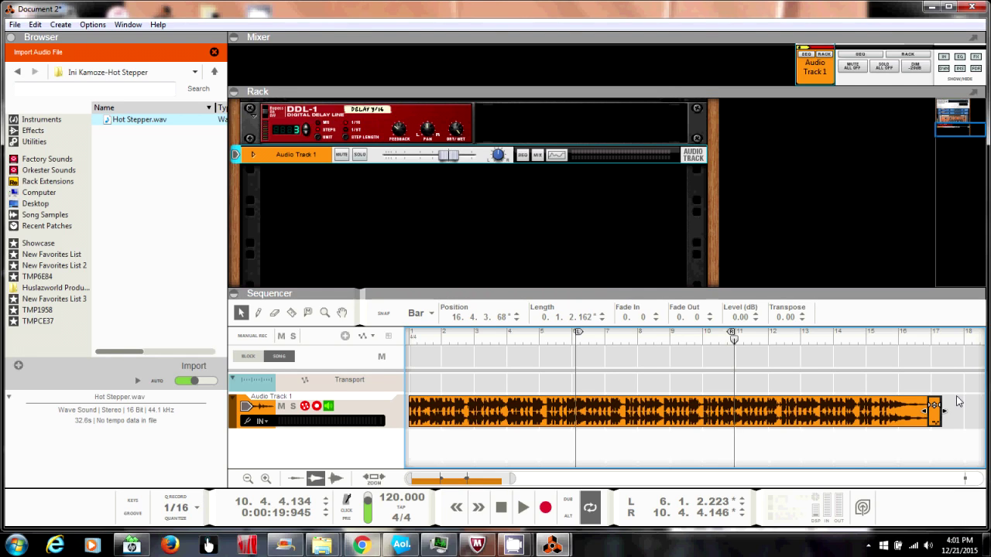
{"action": "left_click", "coordinate": [957, 401]}
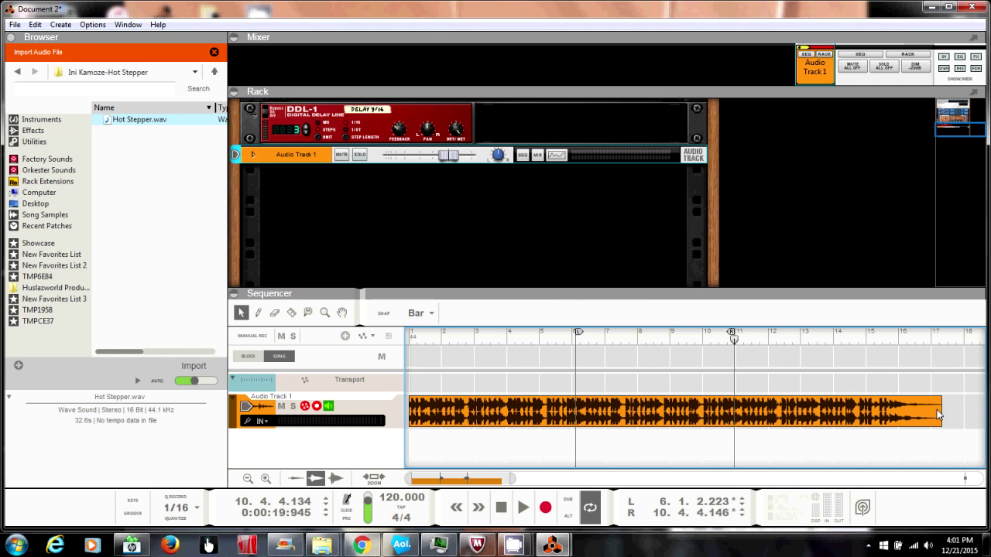
{"action": "right_click", "coordinate": [878, 416]}
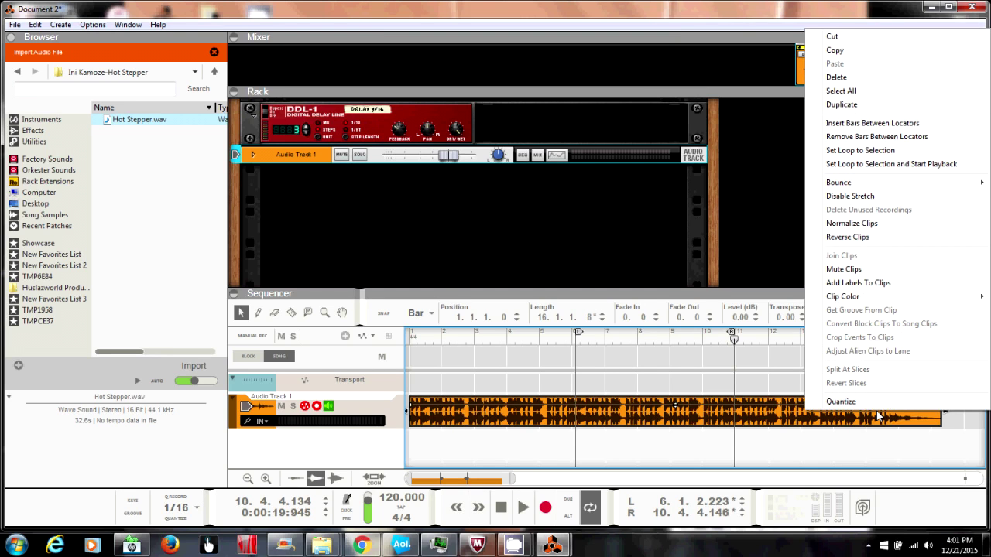
{"action": "left_click", "coordinate": [879, 198]}
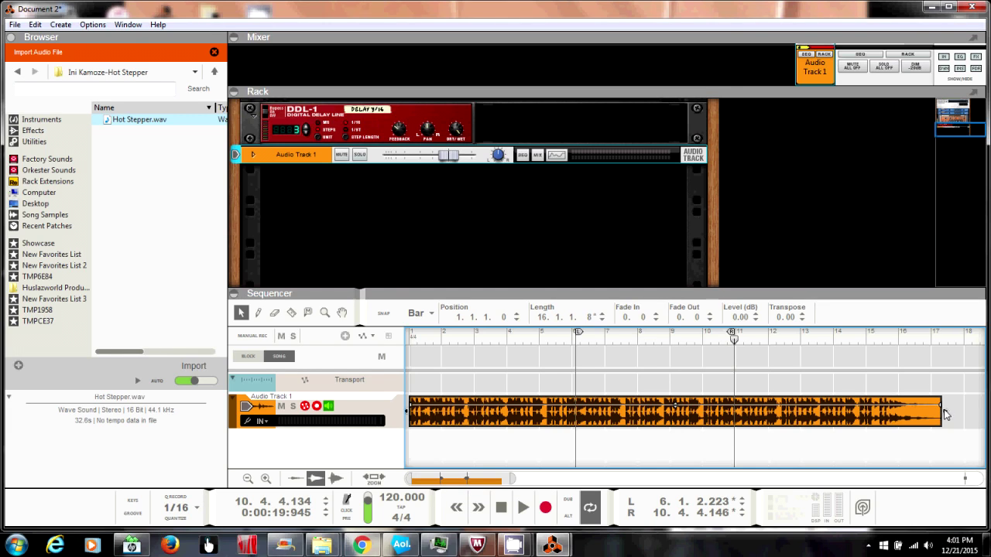
- Trim the clip's end to bar 11 and its start to the left locator
{"action": "left_click_drag", "start_coordinate": [943, 410], "coordinate": [738, 432]}
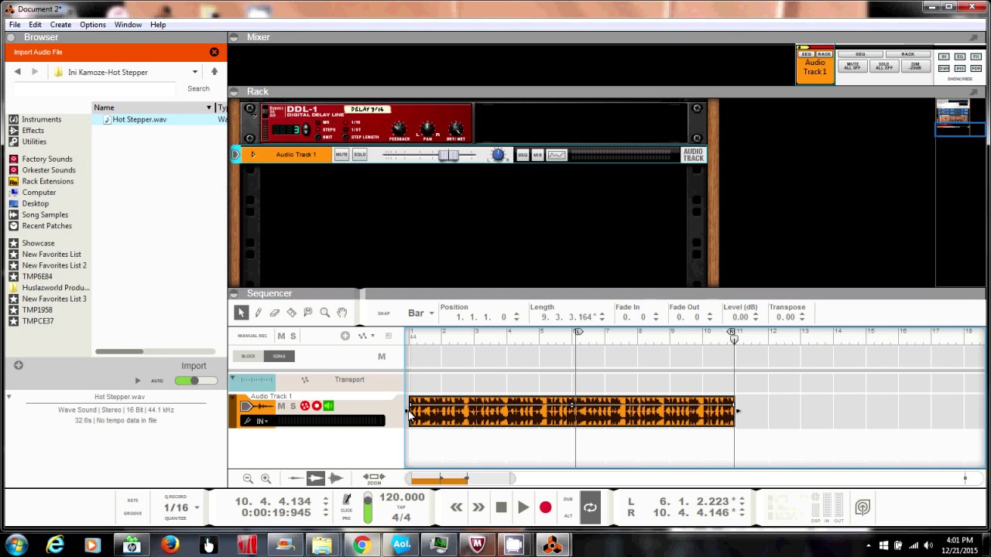
{"action": "left_click_drag", "start_coordinate": [405, 410], "coordinate": [572, 413]}
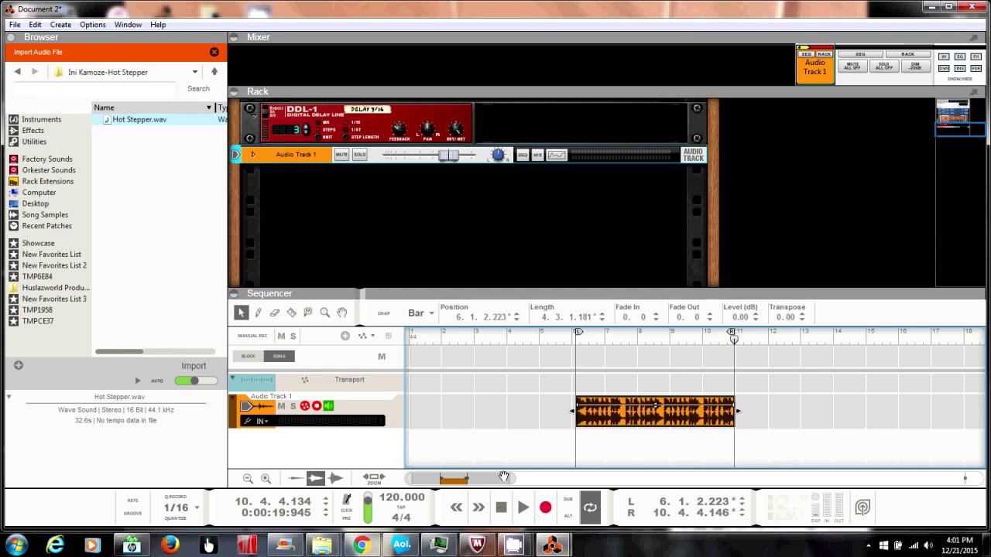
{"action": "mouse_move", "coordinate": [470, 478]}
{"action": "left_mouse_down"}
{"action": "mouse_move", "coordinate": [545, 477]}
{"action": "mouse_move", "coordinate": [471, 478]}
{"action": "left_mouse_up"}
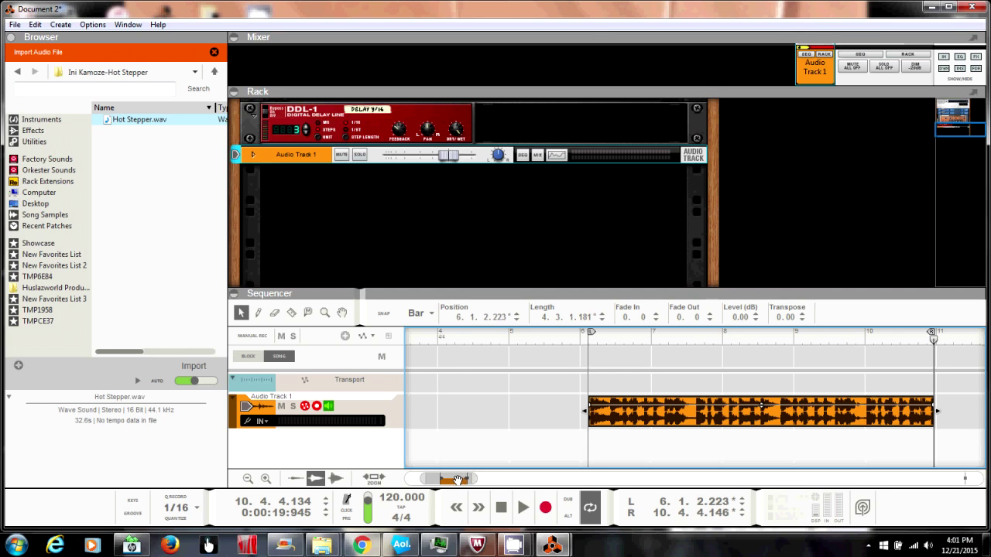
{"action": "left_click_drag", "start_coordinate": [458, 480], "coordinate": [467, 480]}
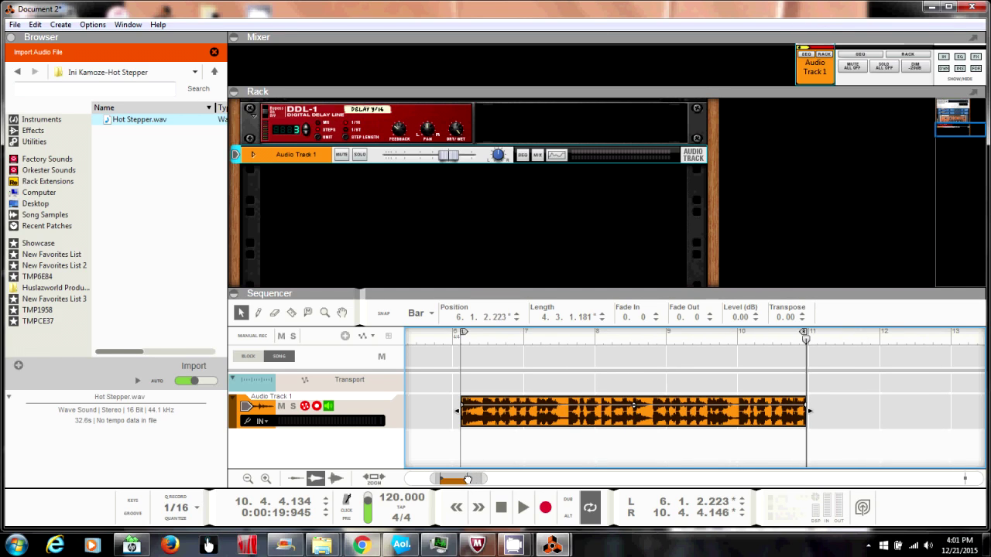
{"action": "left_click_drag", "start_coordinate": [490, 479], "coordinate": [449, 481]}
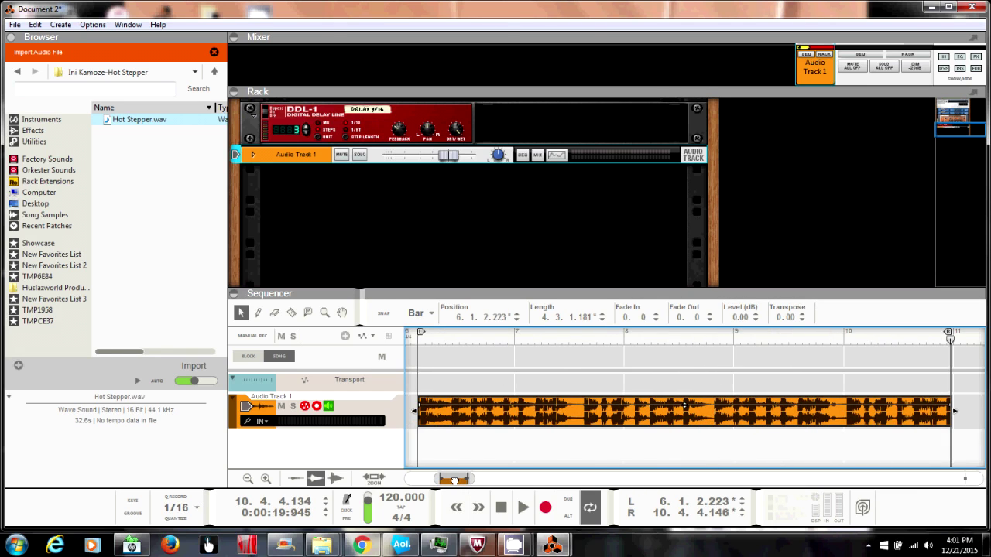
- Collapse the rack and, while auditioning, nudge the clip end and right locator into alignment
{"action": "left_click_drag", "start_coordinate": [517, 294], "coordinate": [501, 93]}
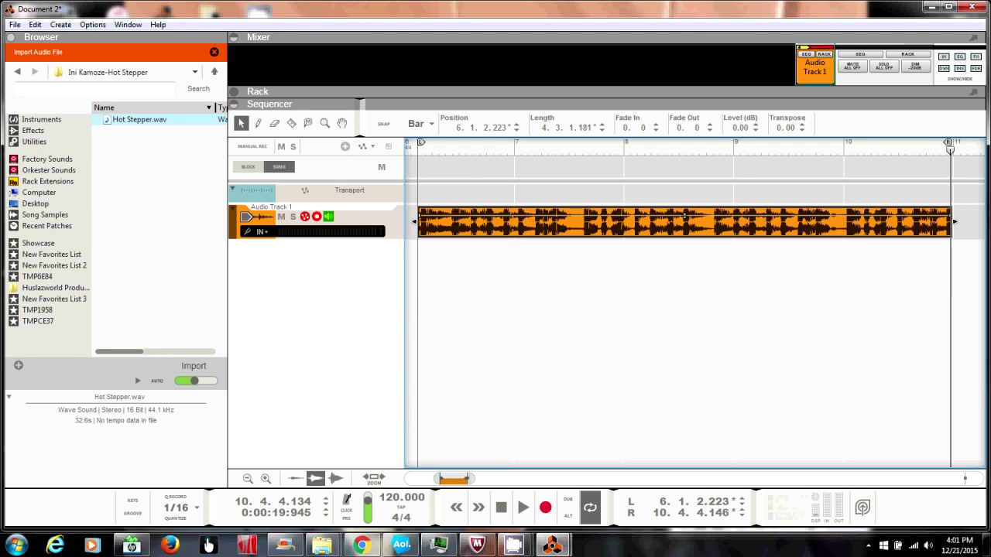
{"action": "left_click", "coordinate": [527, 504]}
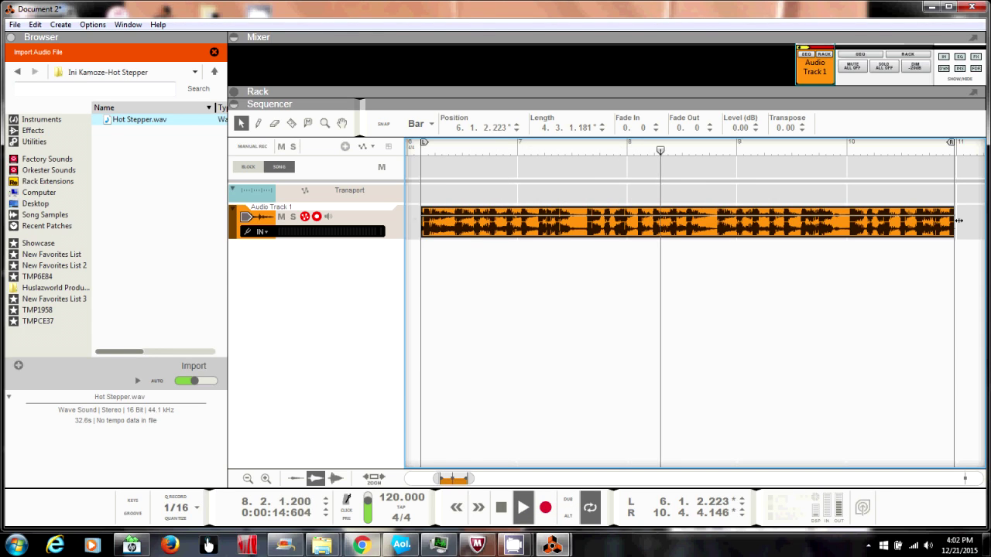
{"action": "left_click_drag", "start_coordinate": [958, 219], "coordinate": [954, 207]}
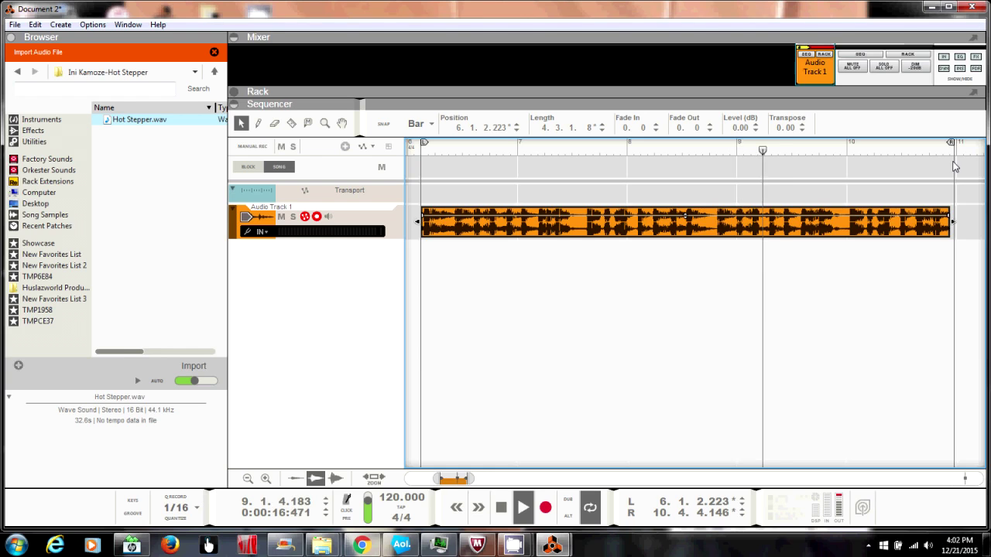
{"action": "left_click_drag", "start_coordinate": [953, 144], "coordinate": [949, 147]}
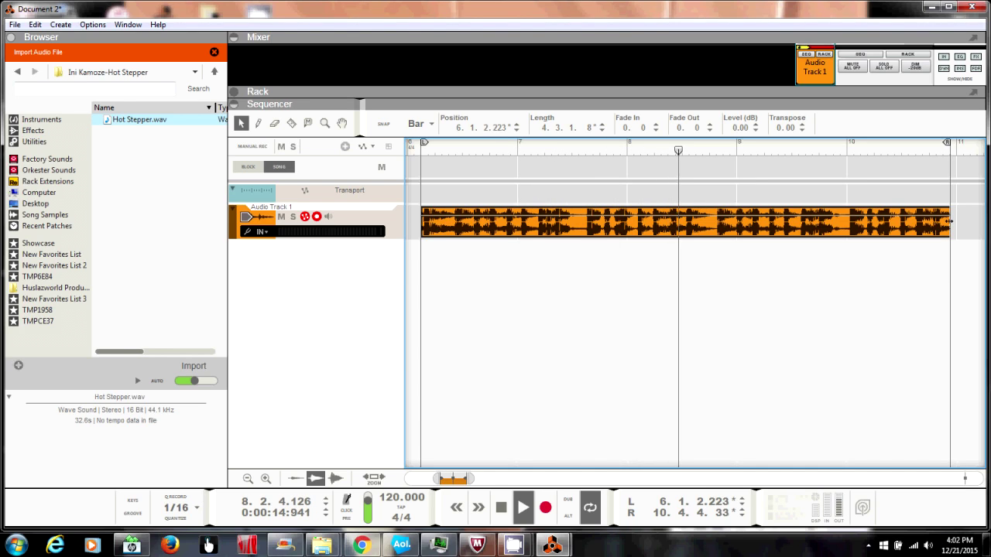
{"action": "left_click_drag", "start_coordinate": [949, 222], "coordinate": [945, 221]}
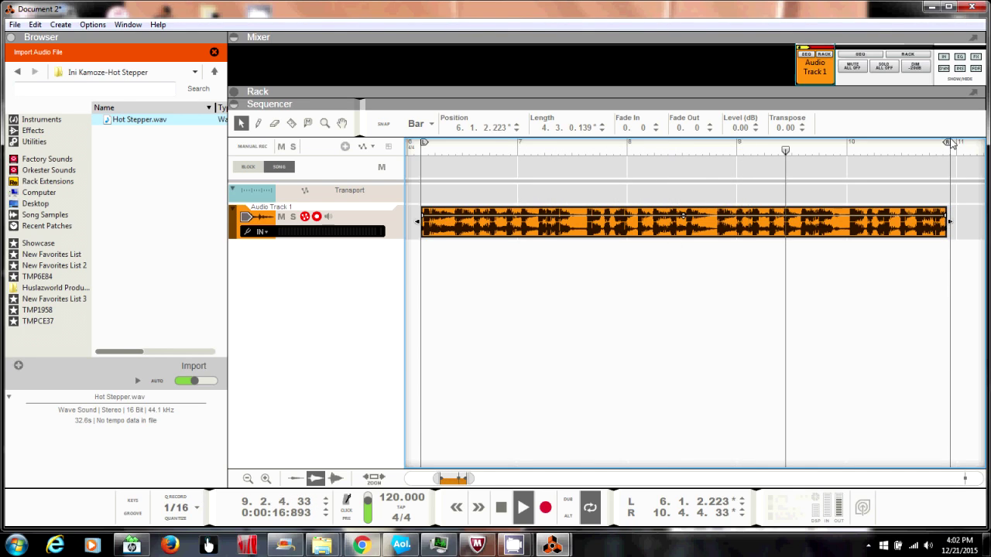
{"action": "left_click_drag", "start_coordinate": [947, 144], "coordinate": [946, 150]}
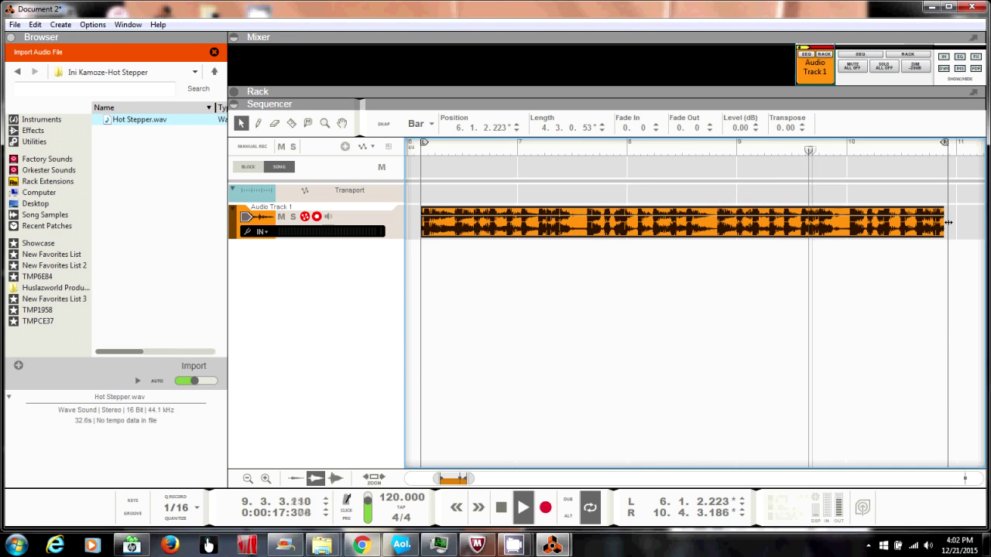
{"action": "left_click_drag", "start_coordinate": [950, 221], "coordinate": [947, 222]}
{"action": "mouse_move", "coordinate": [945, 144]}
{"action": "left_mouse_down"}
{"action": "mouse_move", "coordinate": [915, 147]}
{"action": "mouse_move", "coordinate": [940, 144]}
{"action": "left_mouse_up"}
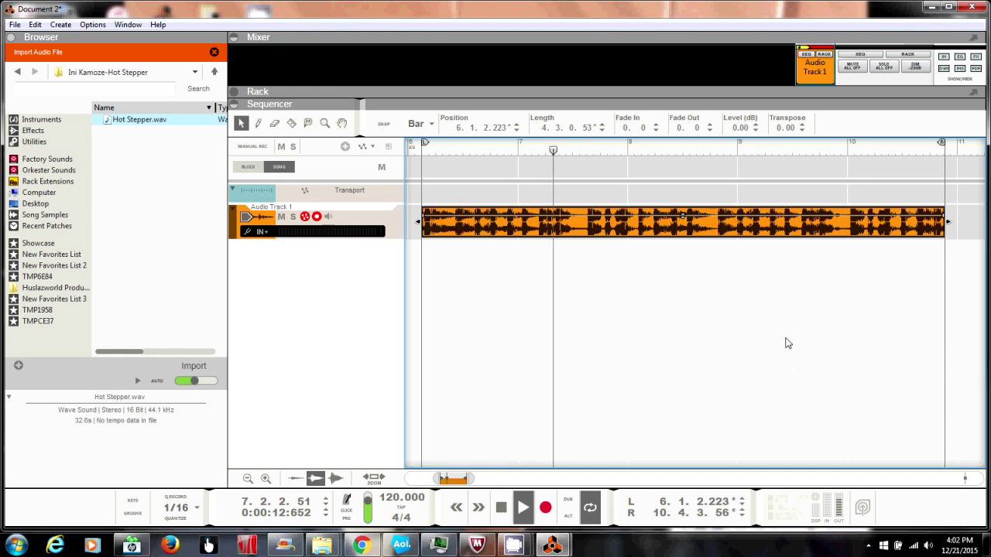
{"action": "key", "text": "space"}
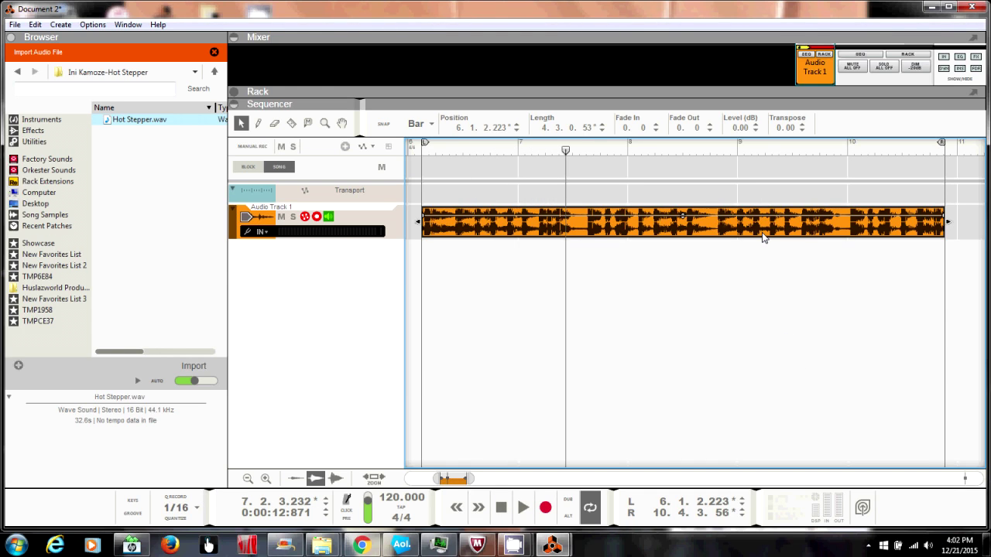
- Bounce the trimmed clip to a new recording and move it to bar 1
{"action": "right_click", "coordinate": [763, 236]}
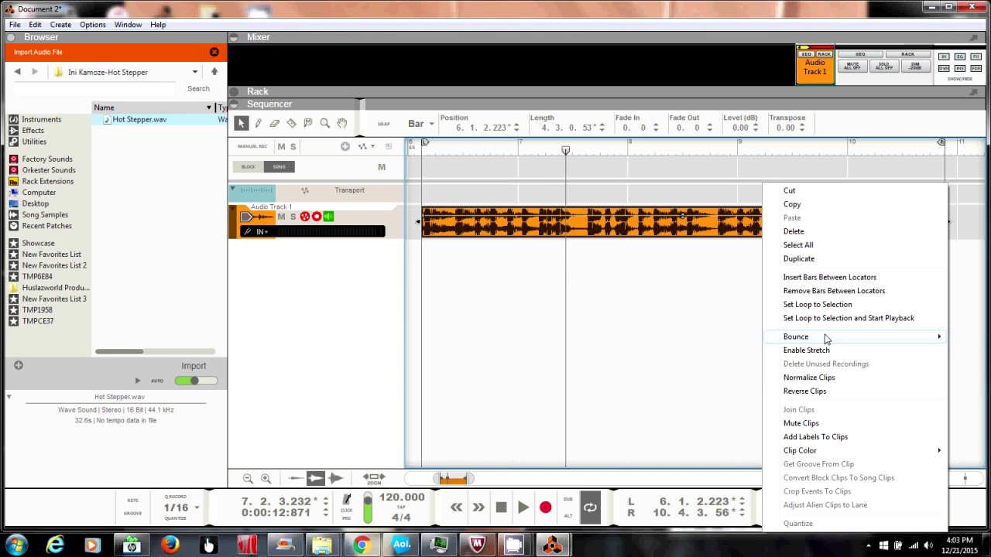
{"action": "mouse_move", "coordinate": [826, 341]}
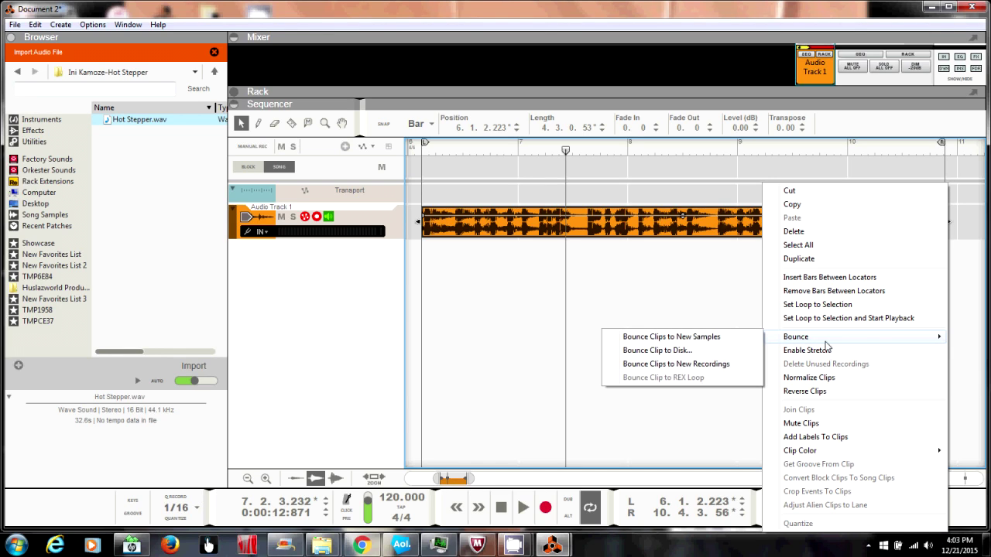
{"action": "left_click", "coordinate": [701, 365]}
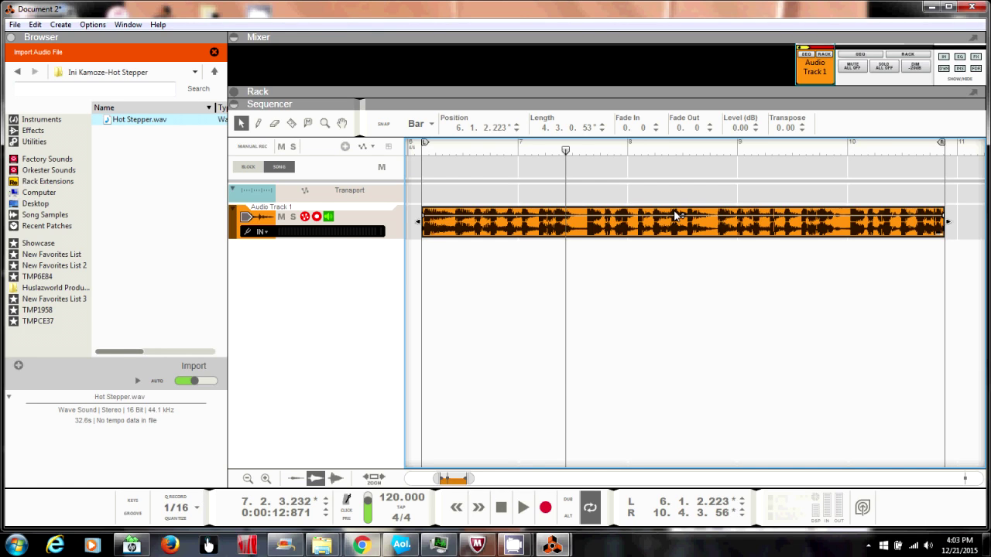
{"action": "left_click_drag", "start_coordinate": [675, 217], "coordinate": [171, 251]}
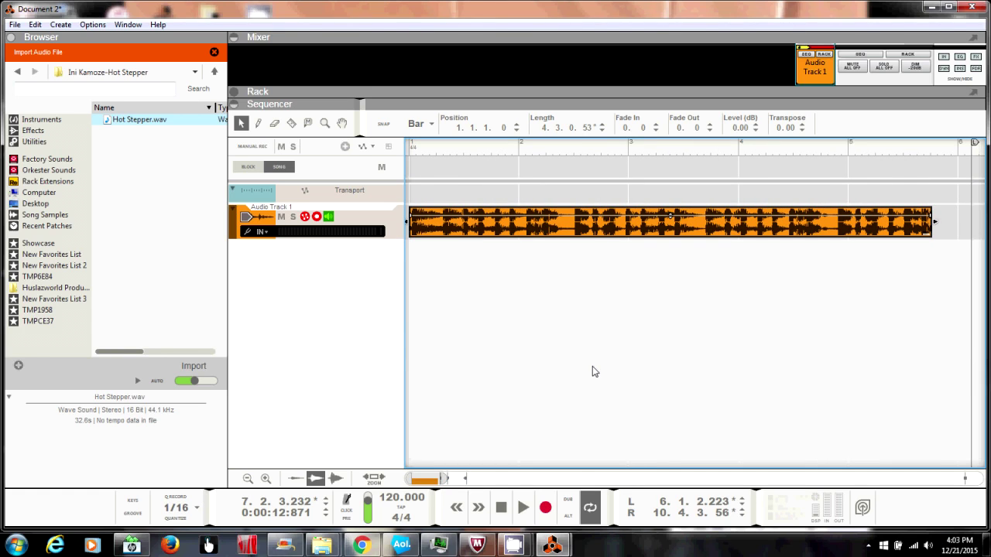
- Set the locators to L 1.1.1.0 and R 5.4.1.12, then start playback
{"action": "left_click", "coordinate": [742, 505]}
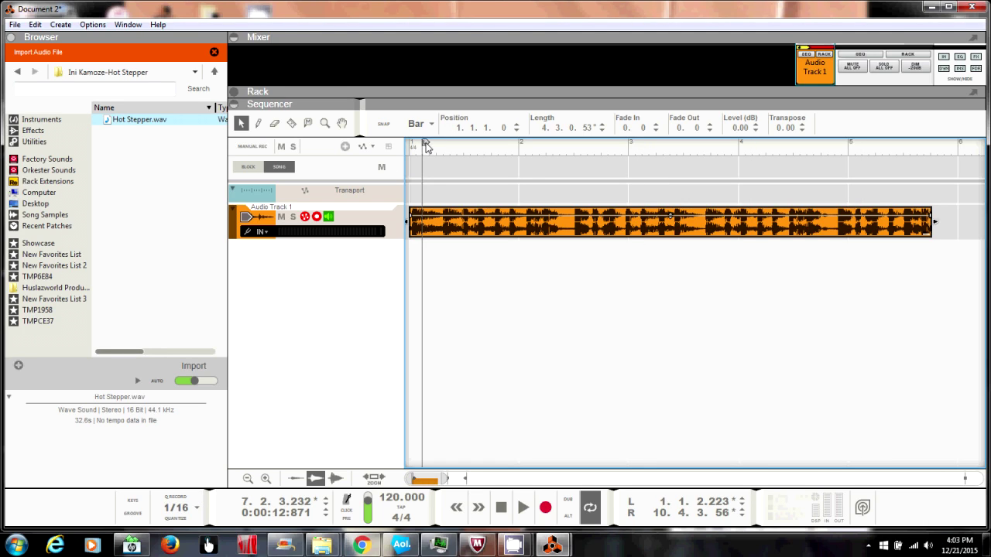
{"action": "left_click_drag", "start_coordinate": [424, 145], "coordinate": [403, 148]}
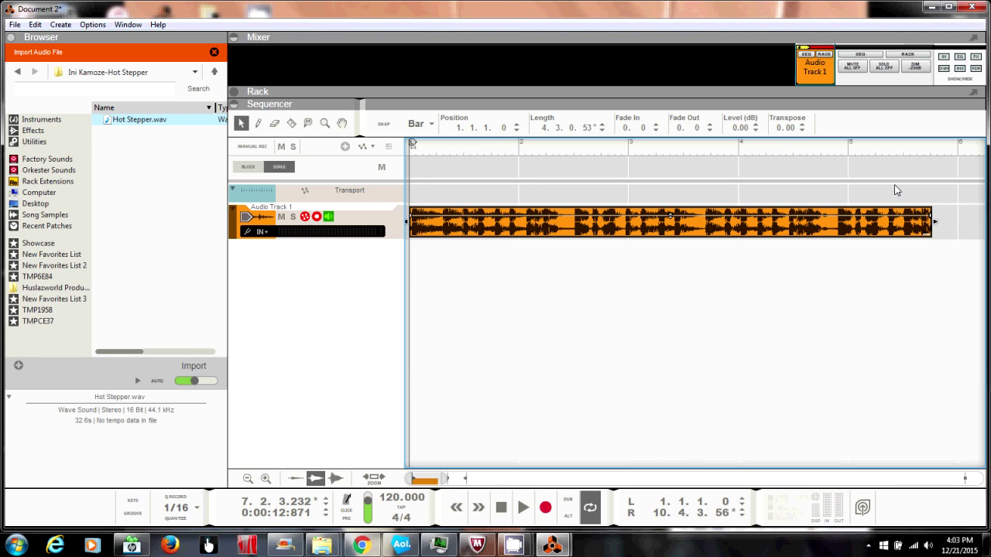
{"action": "left_click", "coordinate": [741, 515]}
{"action": "left_click", "coordinate": [742, 516]}
{"action": "left_click", "coordinate": [742, 515]}
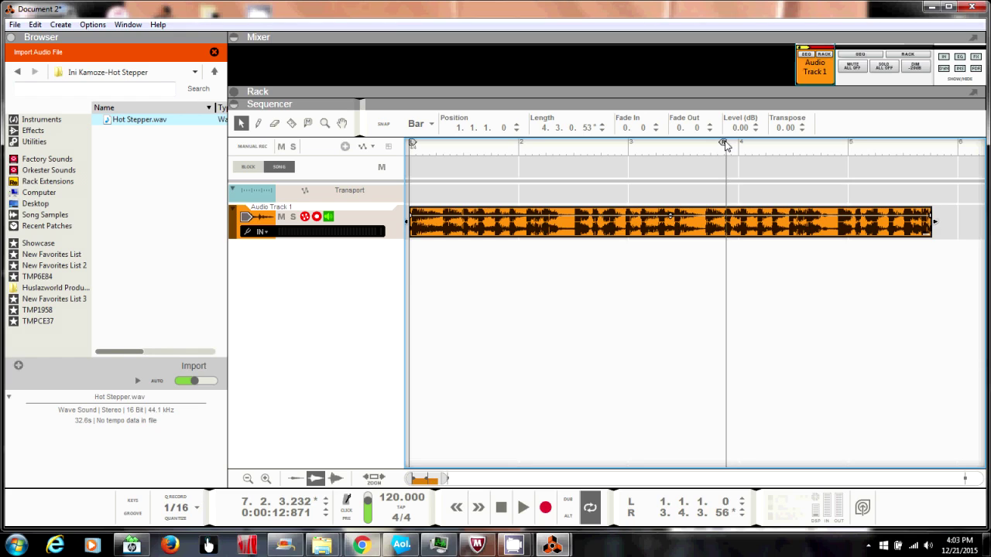
{"action": "left_click_drag", "start_coordinate": [725, 146], "coordinate": [930, 164]}
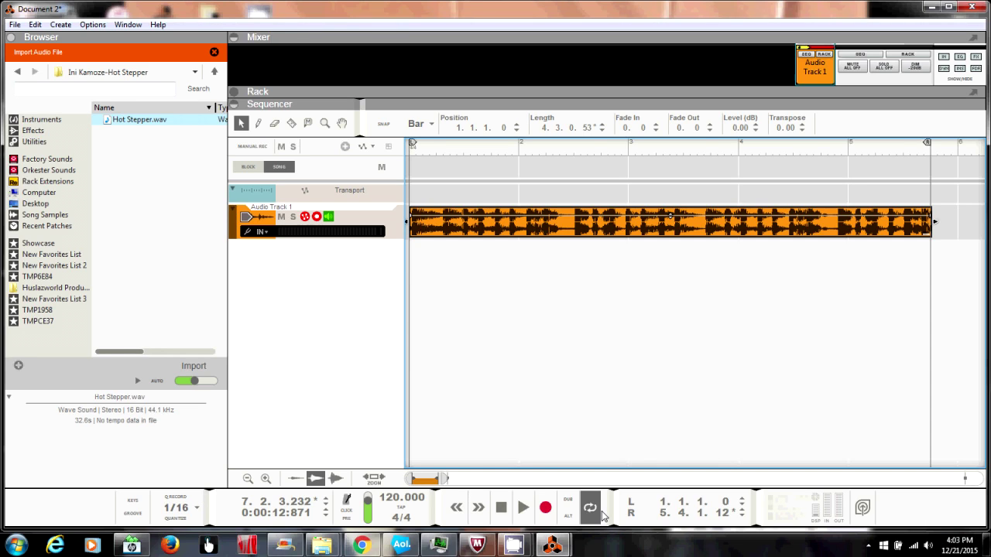
{"action": "key", "text": "space"}
{"action": "left_click", "coordinate": [478, 508]}
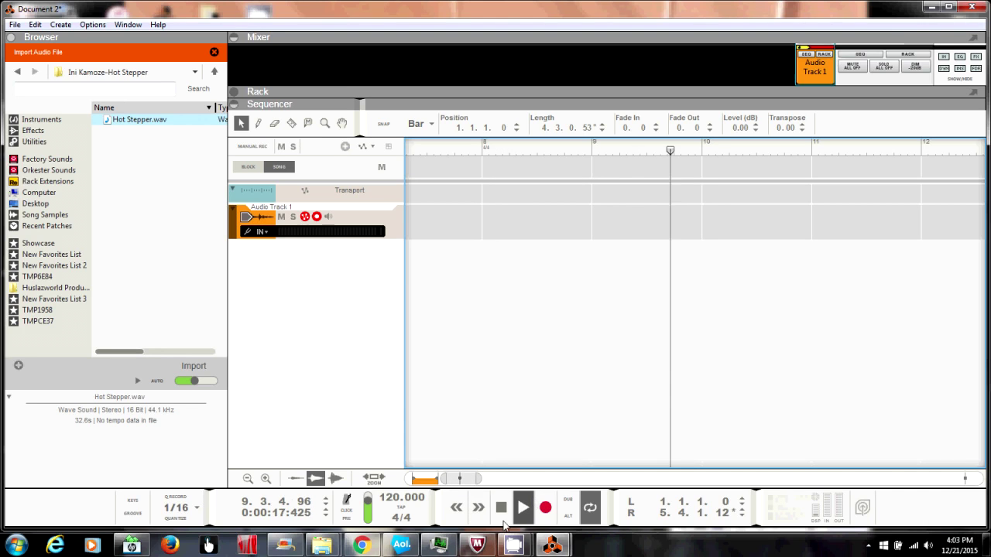
{"action": "double_click", "coordinate": [499, 511]}
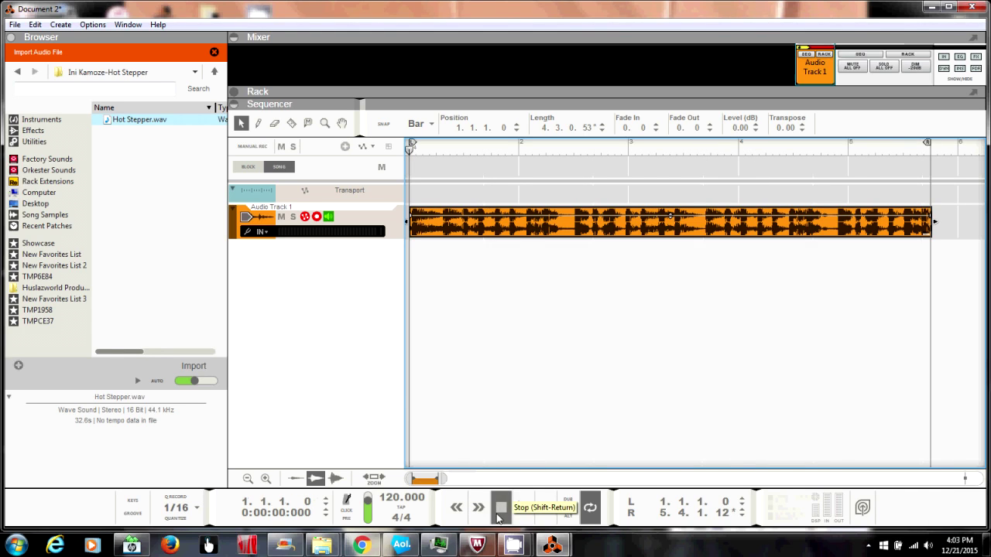
{"action": "key", "text": "space"}
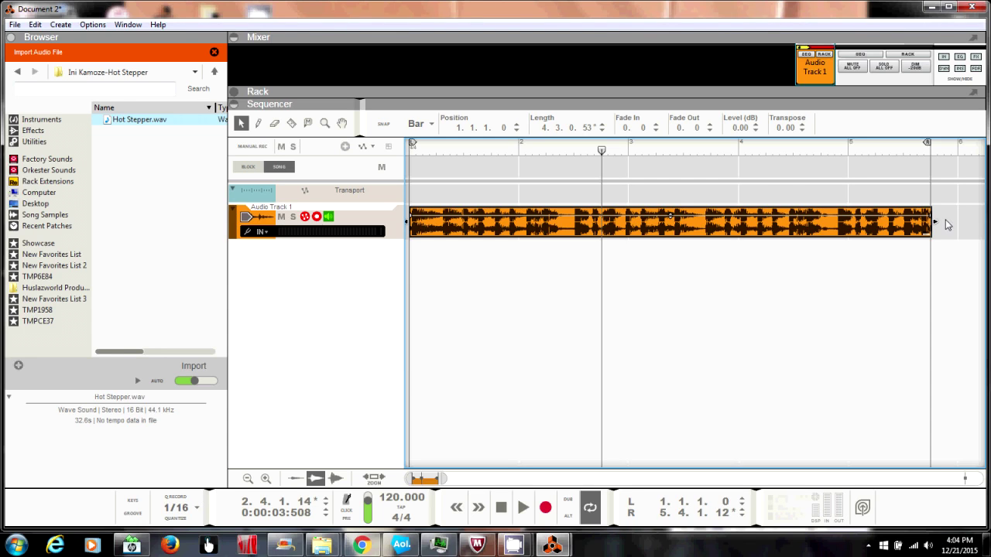
- Enable stretch and stretch the clip to exactly 4.0.0.0 with Snap on
{"action": "right_click", "coordinate": [906, 232]}
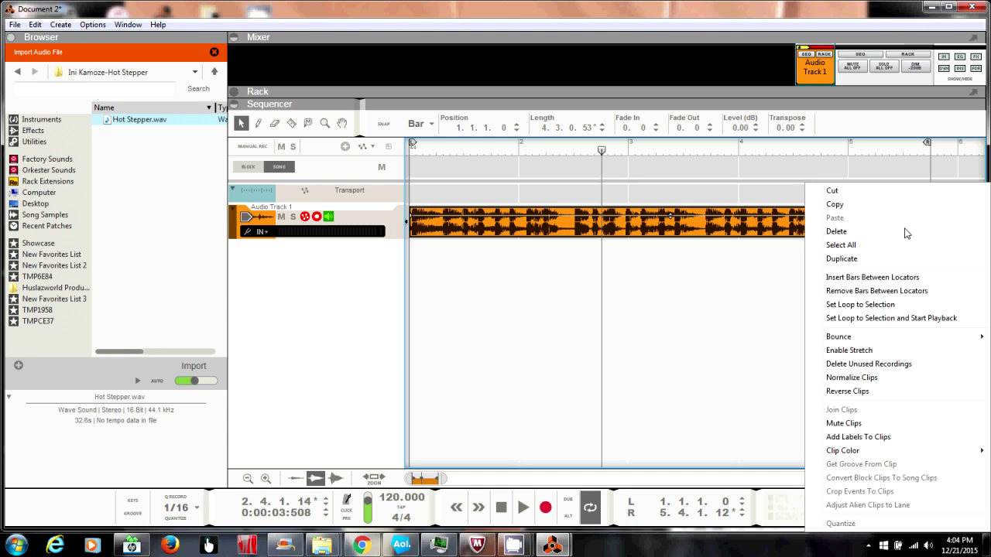
{"action": "left_click", "coordinate": [872, 353]}
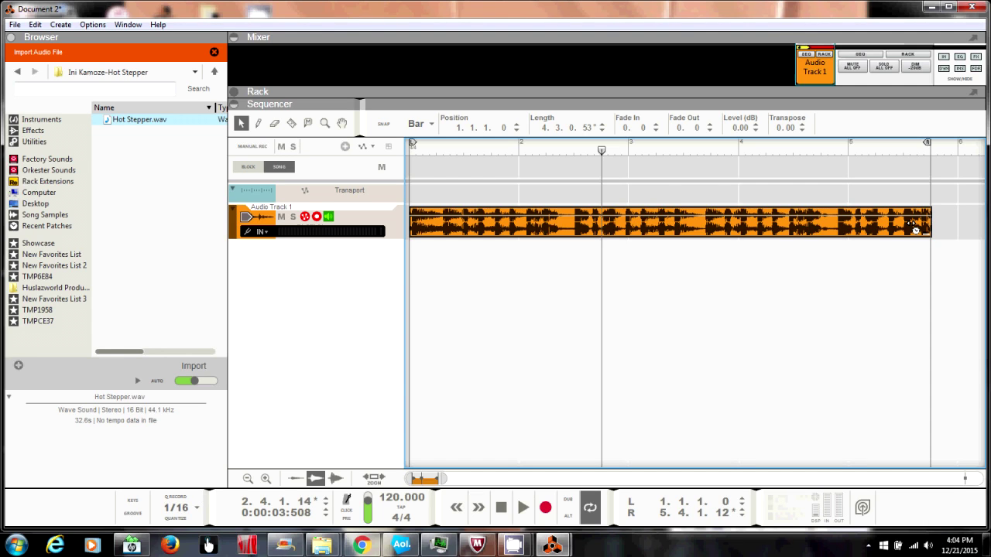
{"action": "left_click_drag", "start_coordinate": [911, 224], "coordinate": [852, 231]}
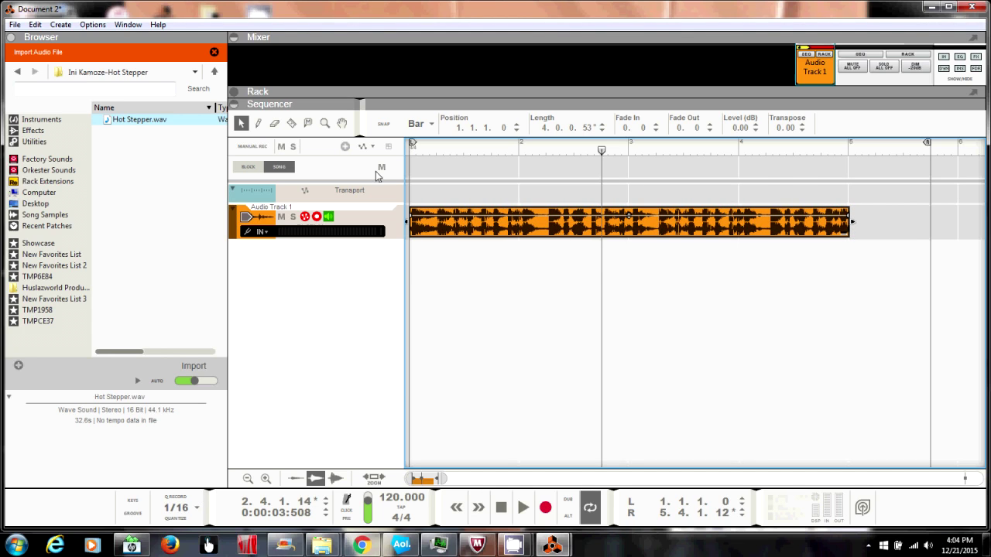
{"action": "left_click", "coordinate": [385, 125]}
{"action": "left_click", "coordinate": [588, 128]}
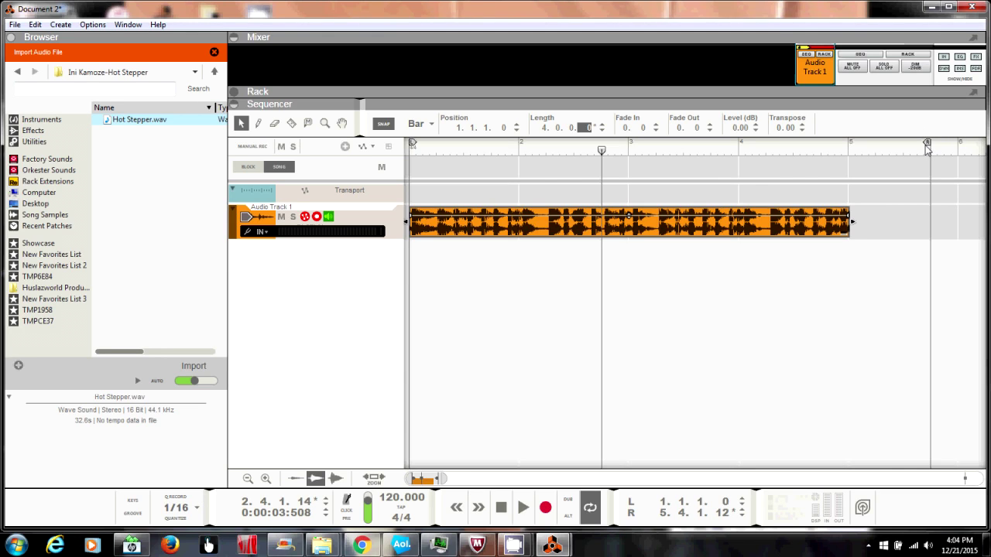
- Set the right locator to 5.1.1.0
{"action": "left_click", "coordinate": [681, 514]}
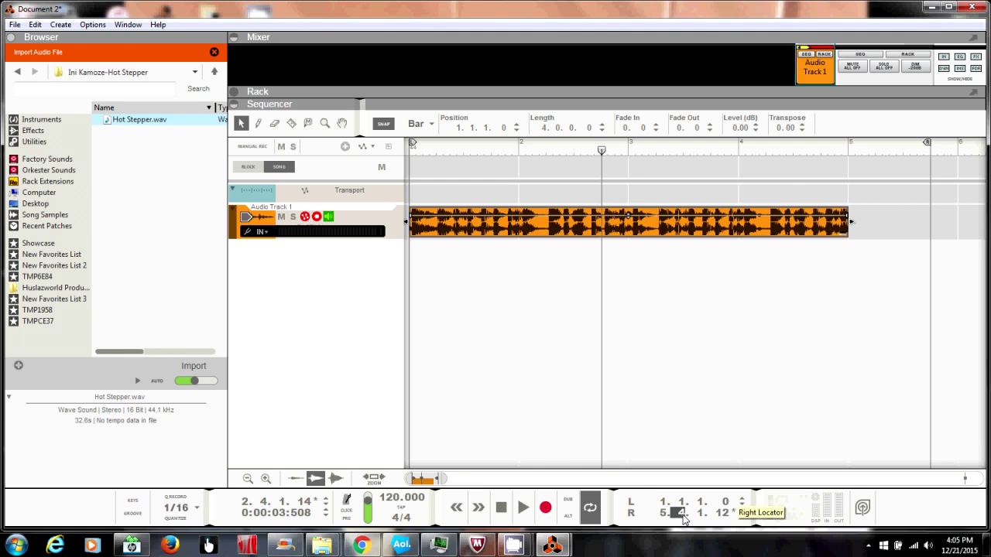
{"action": "type", "text": "1"}
{"action": "key", "text": "Tab"}
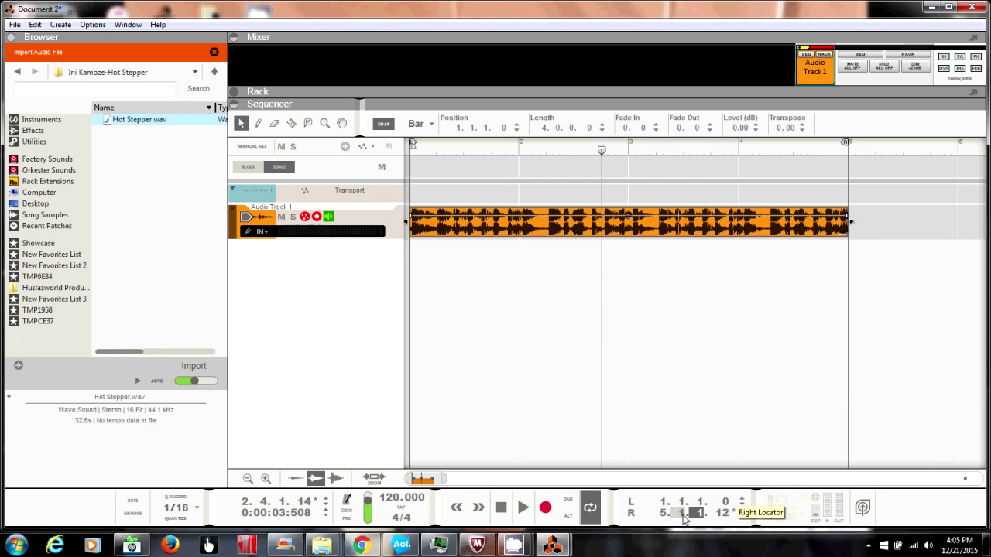
{"action": "key", "text": "Tab"}
{"action": "type", "text": "0"}
{"action": "key", "text": "Return"}
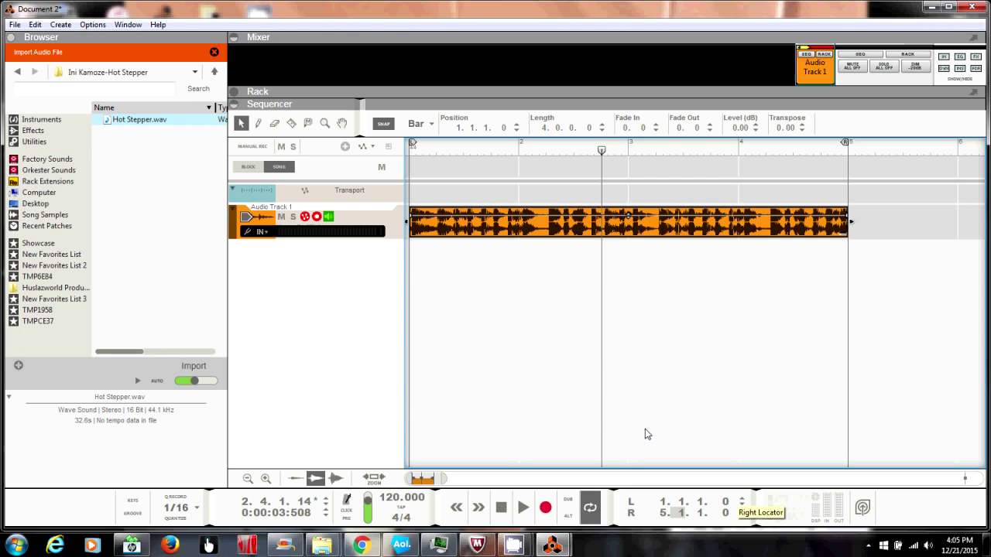
- Replay the four-bar loop from bar 1, bring the tempo from 120 down to 103 BPM, then stop
{"action": "left_click", "coordinate": [502, 514]}
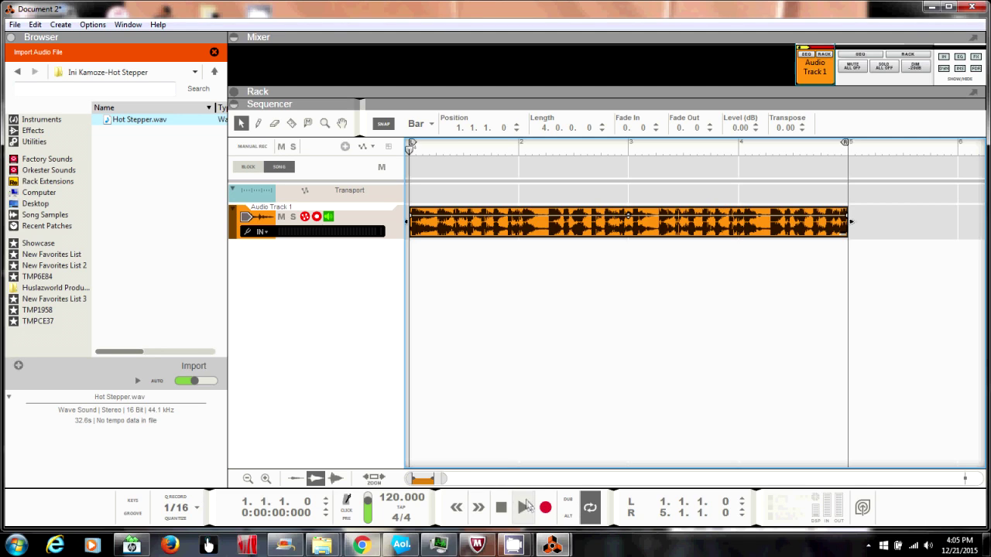
{"action": "left_click", "coordinate": [521, 507]}
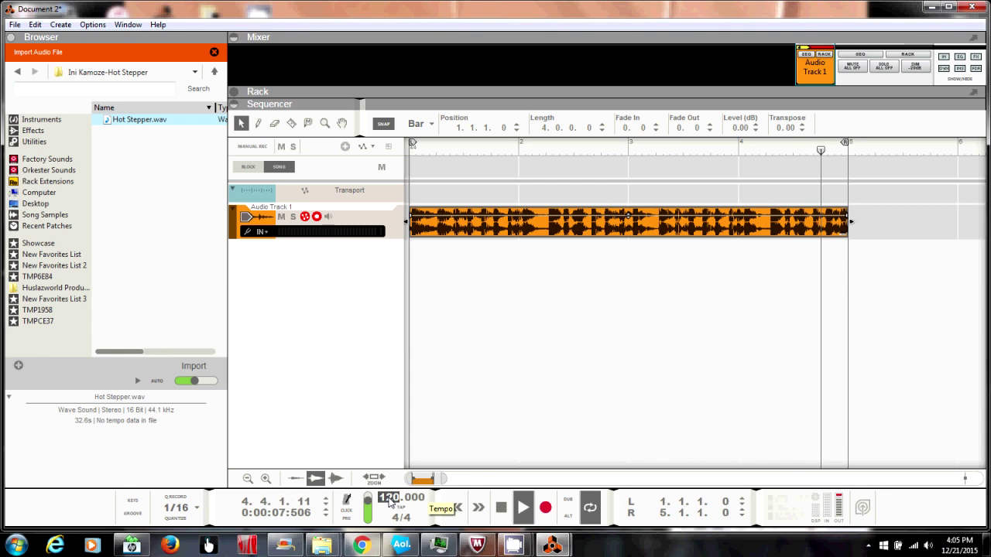
{"action": "scroll", "coordinate": [390, 503], "scroll_direction": "down", "scroll_amount": 20}
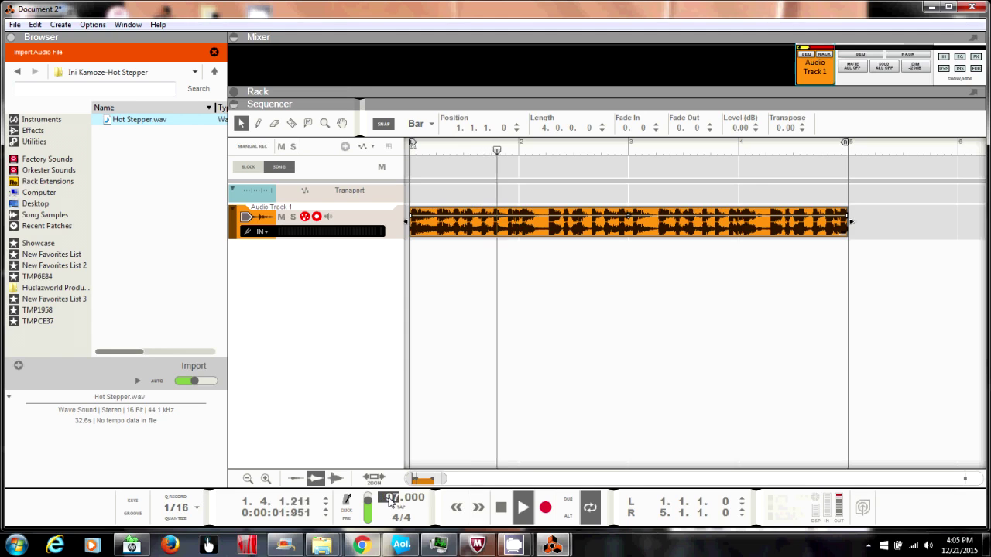
{"action": "scroll", "coordinate": [391, 503], "scroll_direction": "down", "scroll_amount": 2}
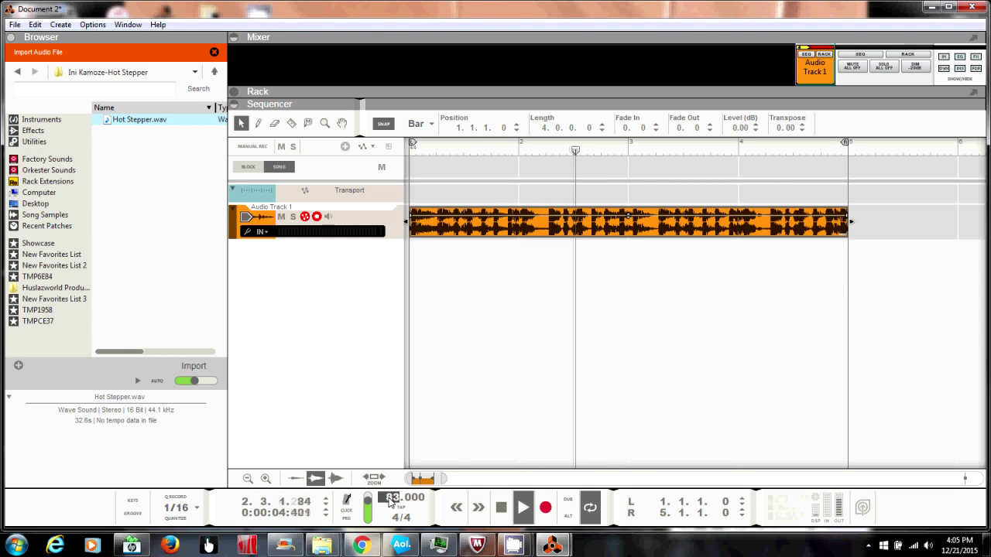
{"action": "scroll", "coordinate": [390, 503], "scroll_direction": "down", "scroll_amount": 1}
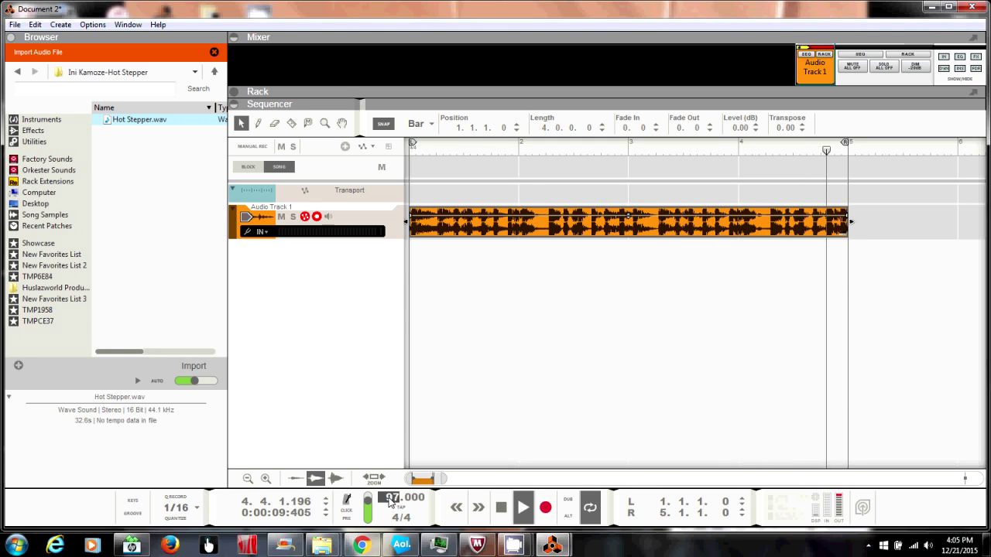
{"action": "scroll", "coordinate": [390, 503], "scroll_direction": "up", "scroll_amount": 15}
{"action": "scroll", "coordinate": [391, 503], "scroll_direction": "up", "scroll_amount": 5}
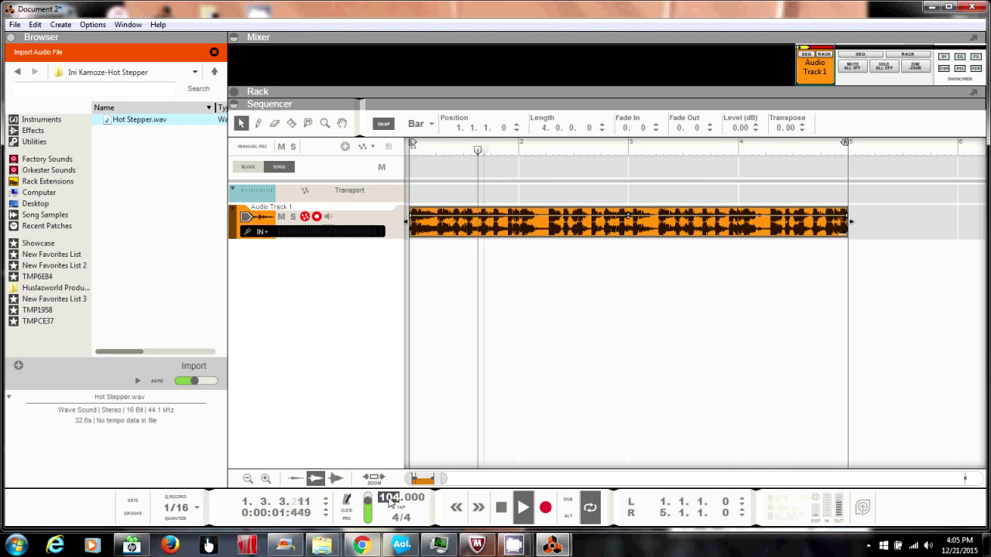
{"action": "scroll", "coordinate": [391, 503], "scroll_direction": "down", "scroll_amount": 1}
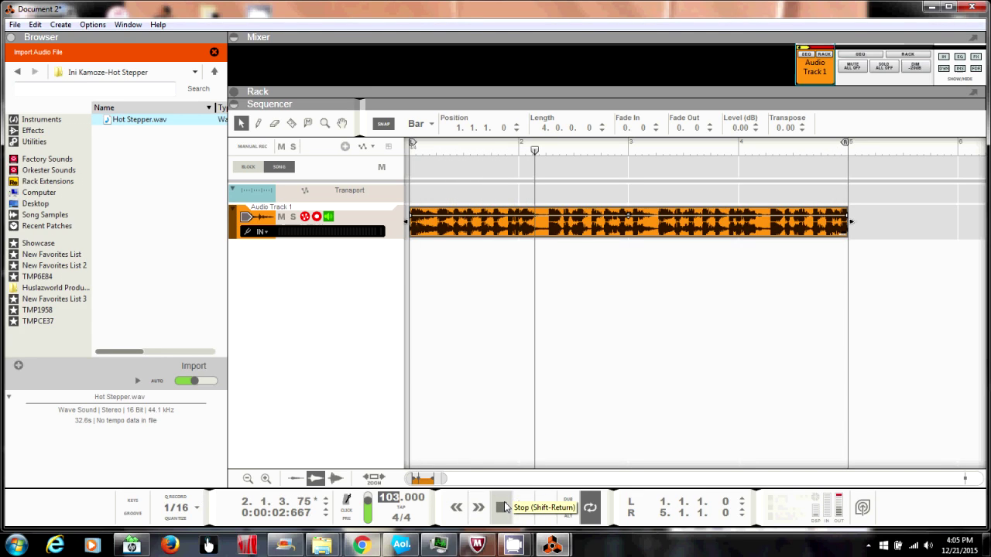
{"action": "left_click", "coordinate": [502, 507]}
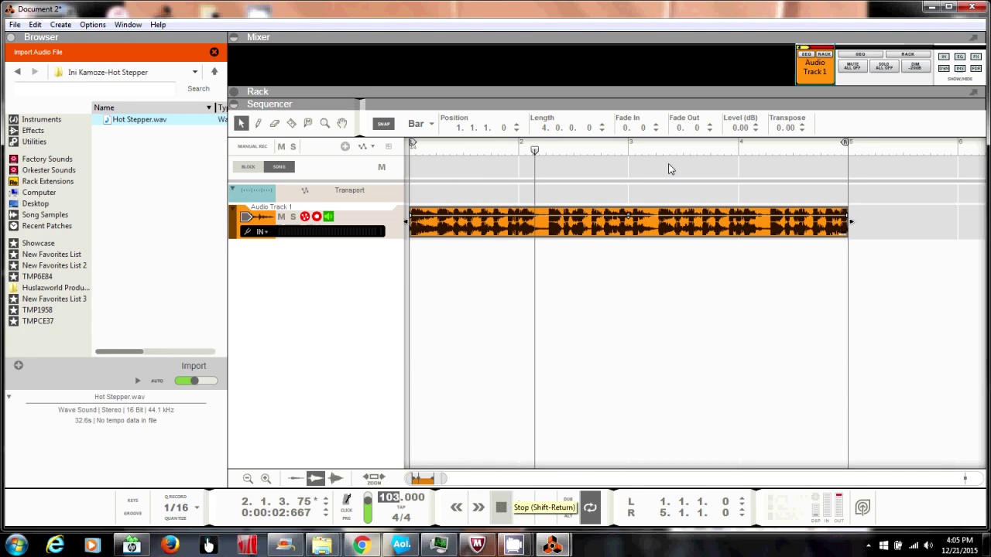
{"action": "left_click", "coordinate": [501, 512]}
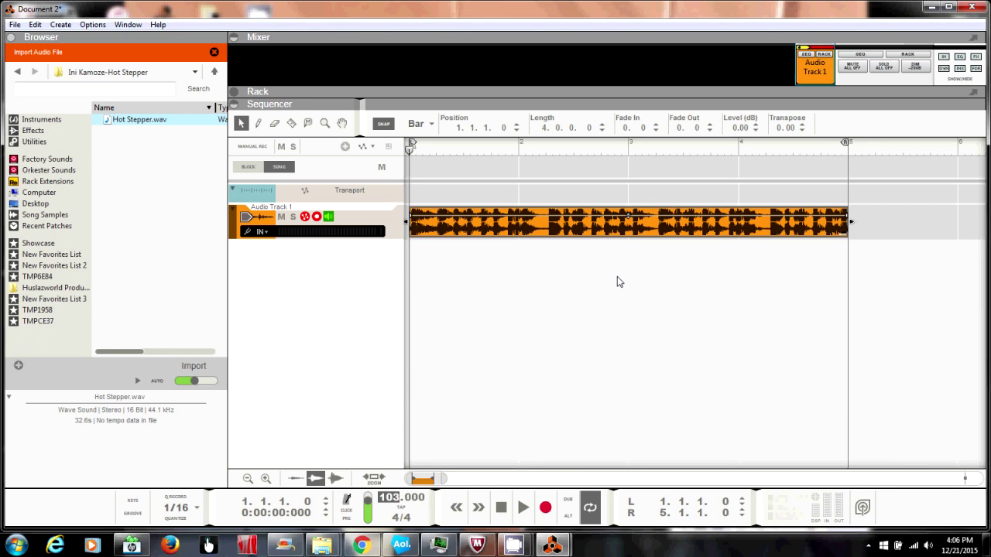
{"action": "left_click", "coordinate": [524, 506]}
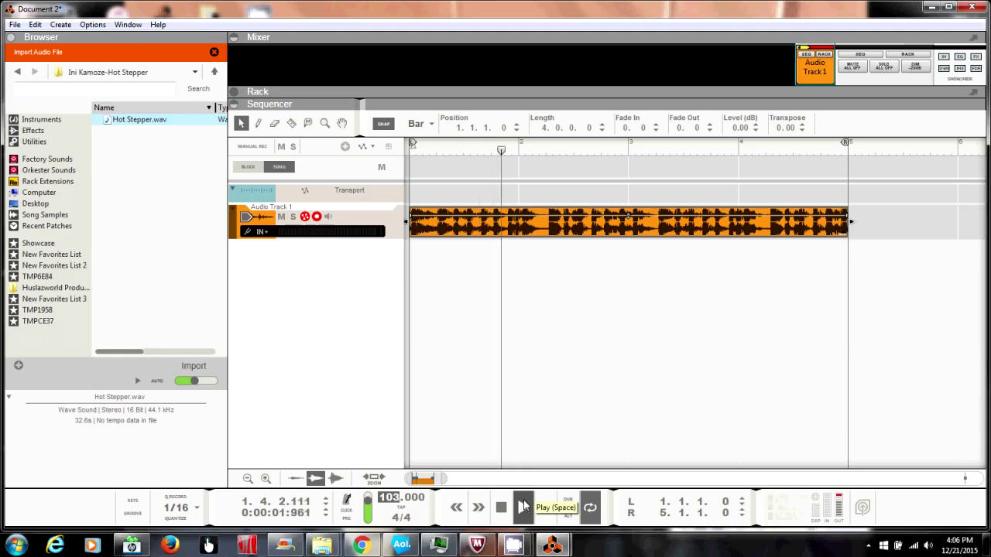